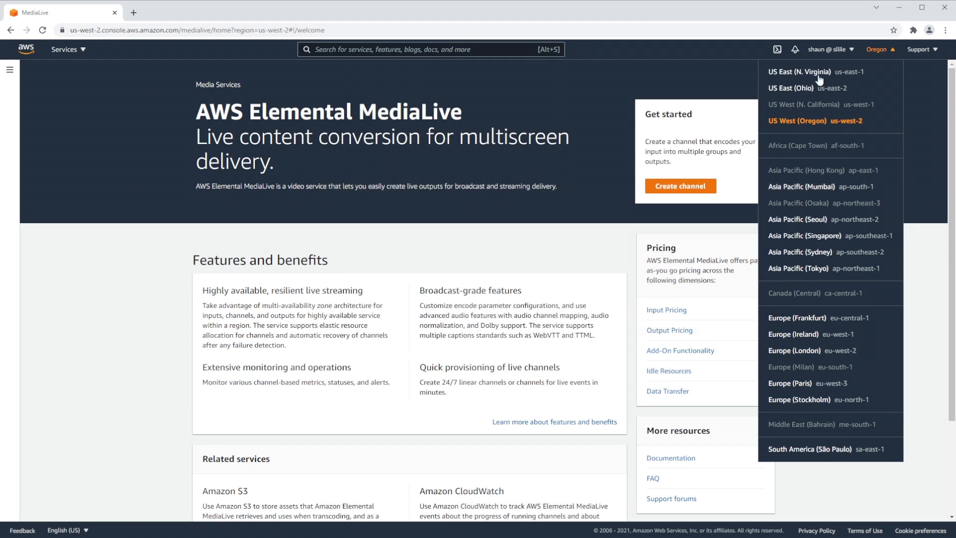
- Start creating a new workflow in the MediaLive Workflow Wizard, keeping the current region
left_click(756, 423)
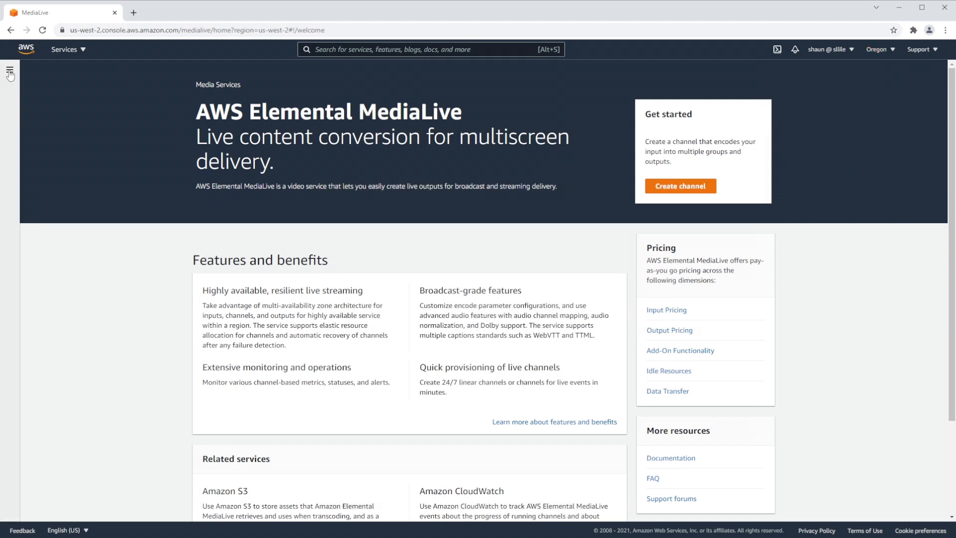
left_click(9, 71)
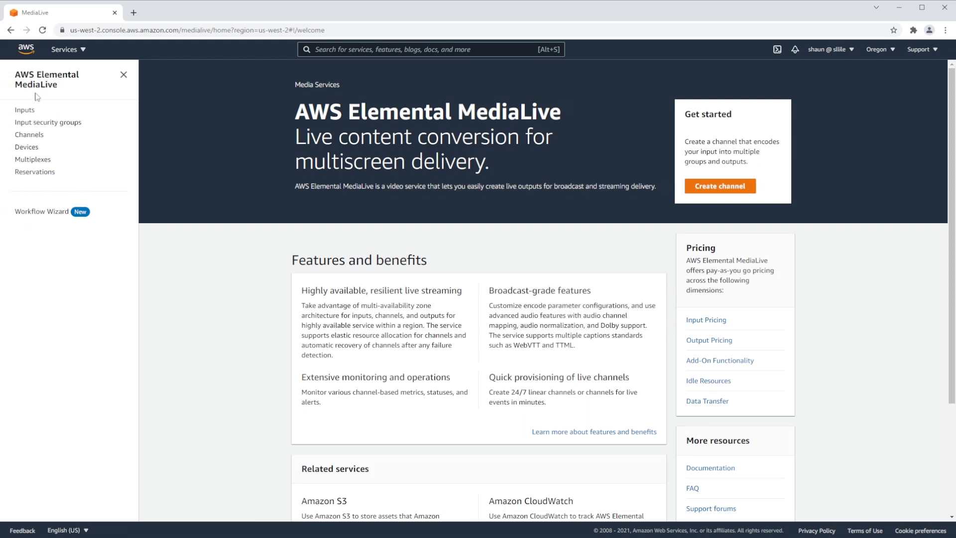
left_click(57, 213)
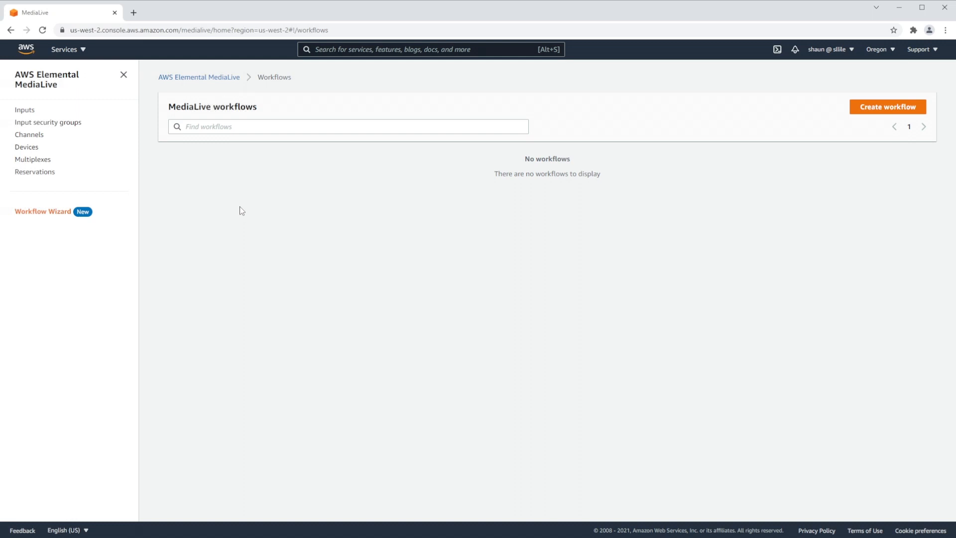
left_click(888, 107)
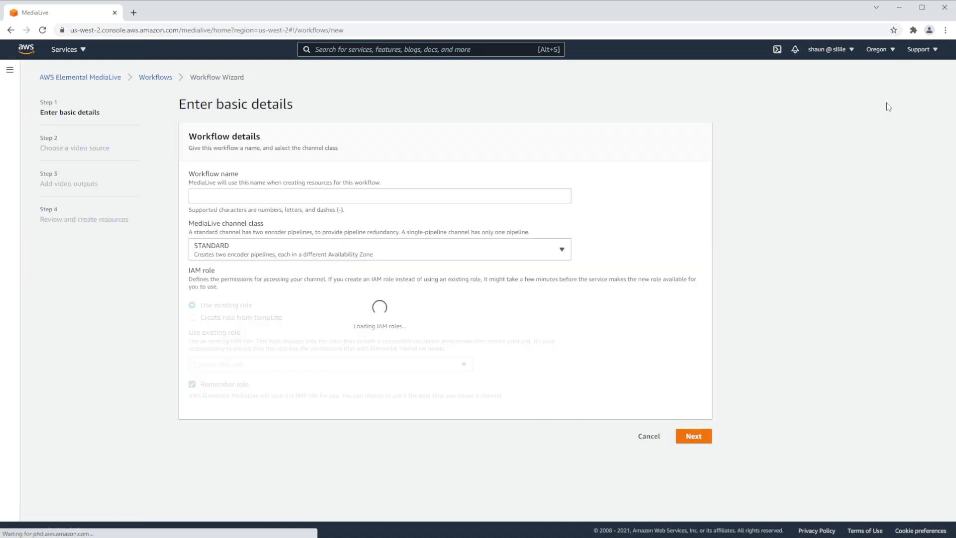
- Name the workflow Demo01, set its channel class to SINGLE_PIPELINE, and continue to the video source
left_click(268, 192)
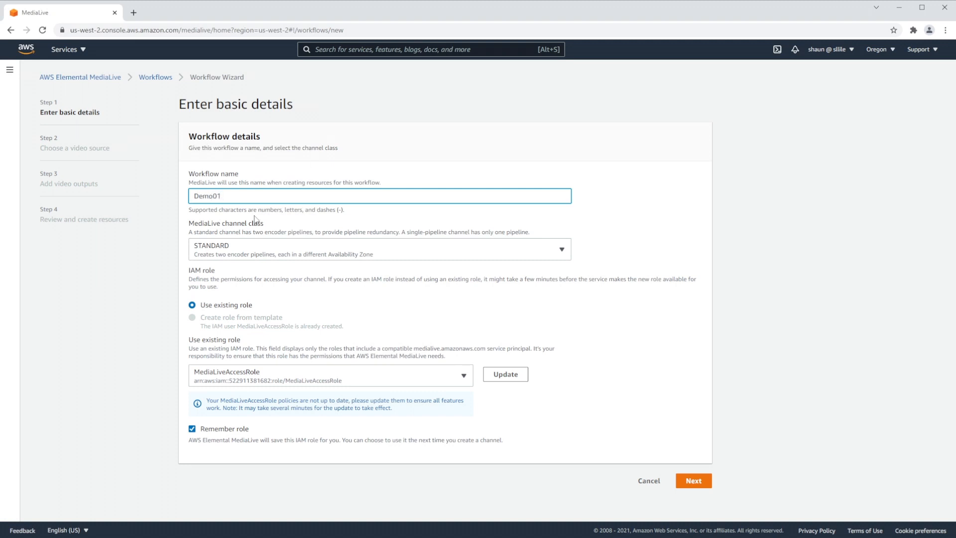
left_click(215, 249)
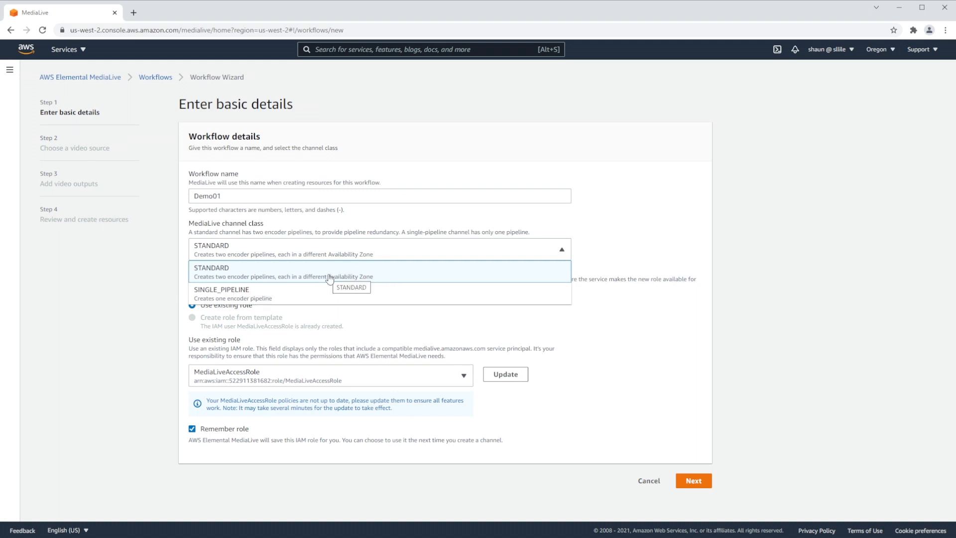
left_click(260, 294)
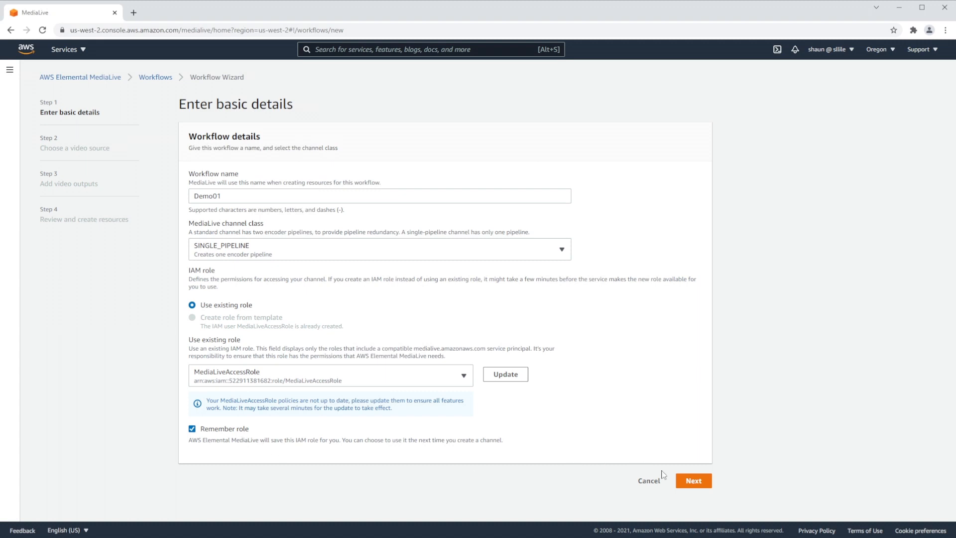
left_click(693, 481)
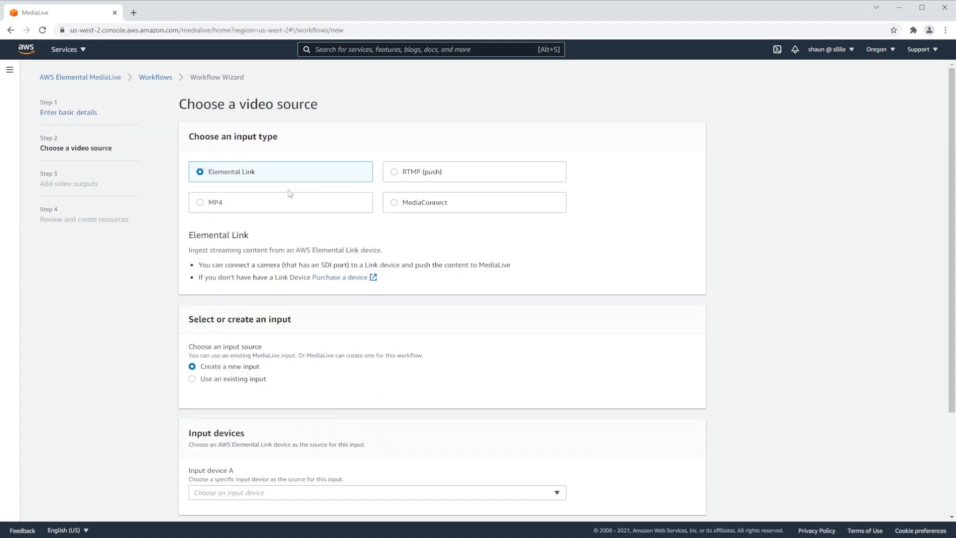
- Choose MP4 as the input type and set the input source A URL to s3://slile-public/OpenSourceMovies/tearsofsteel_1080p.mp4
left_click(200, 203)
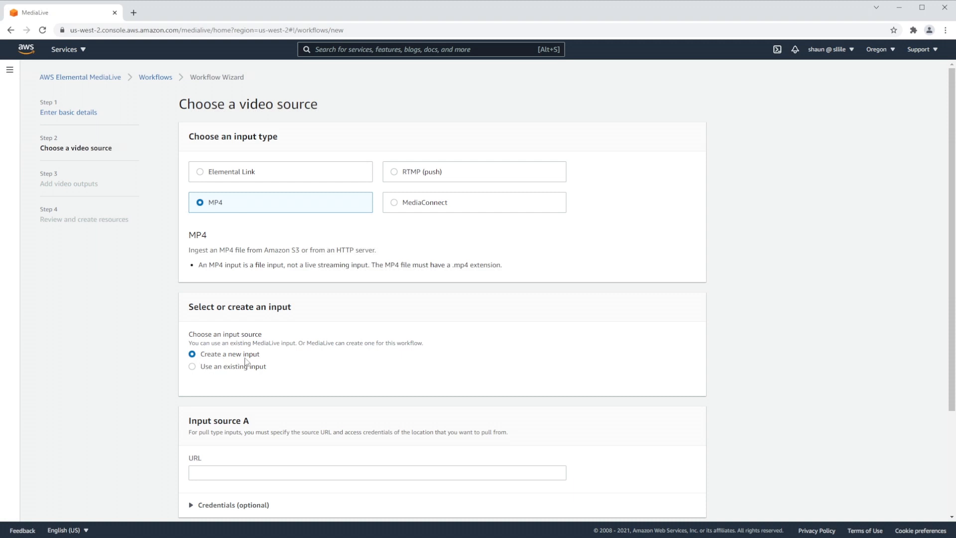
scroll(272, 327, "down", 1)
left_click(304, 423)
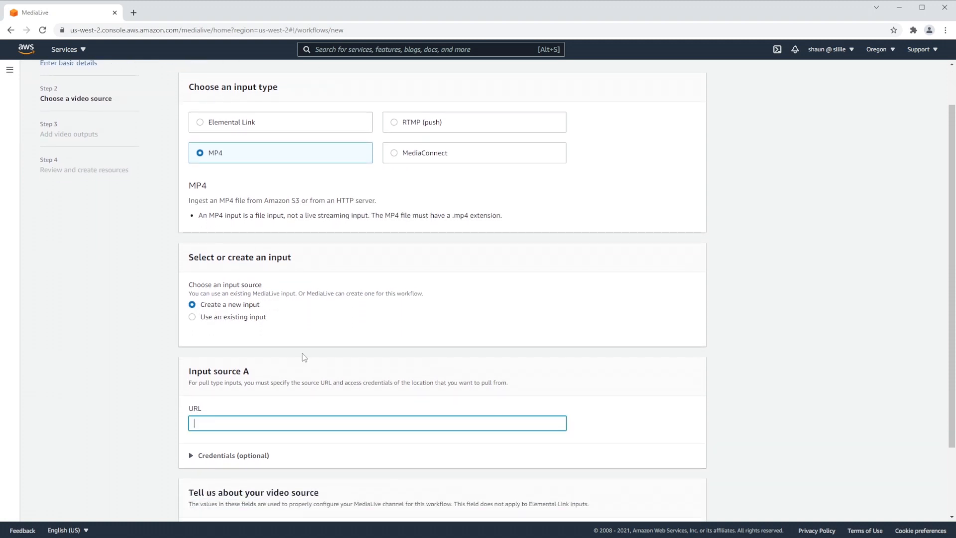
type("s3://slile-public/OpenSourceMovies/tearsofsteel_1080p.mp4")
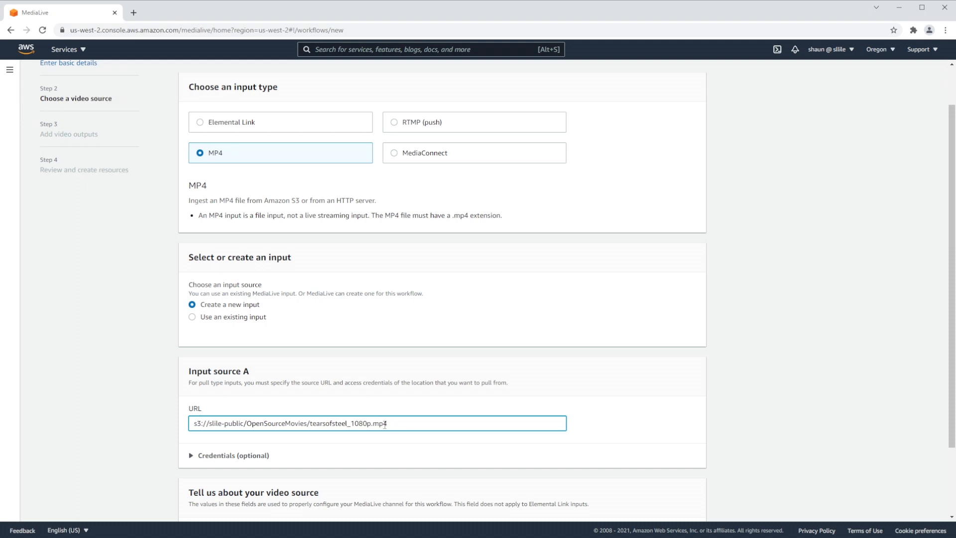
left_click_drag(391, 427, 179, 427)
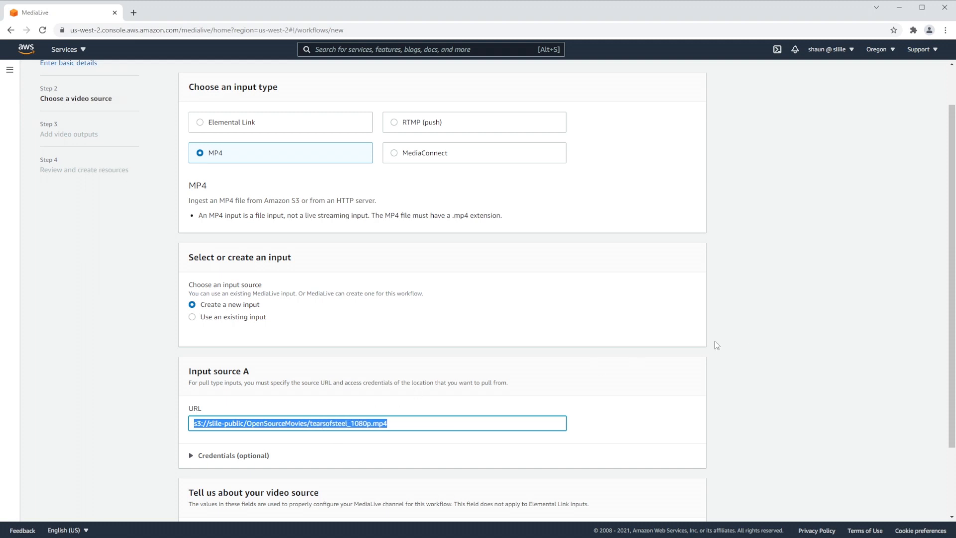
- Set the video source's maximum input bitrate to MAX_10_MBPS and continue to the video outputs
scroll(952, 299, "down", 2)
left_click_drag(951, 299, 952, 305)
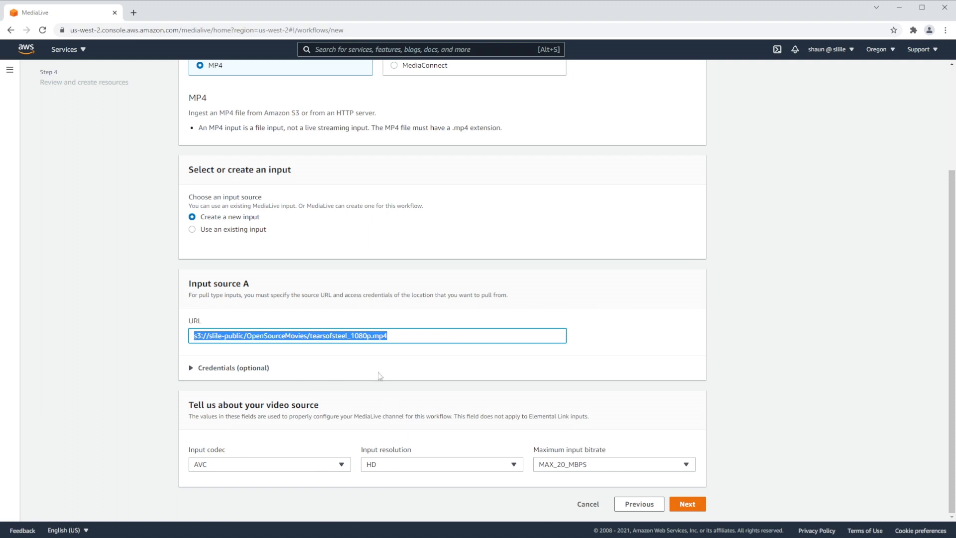
left_click(566, 465)
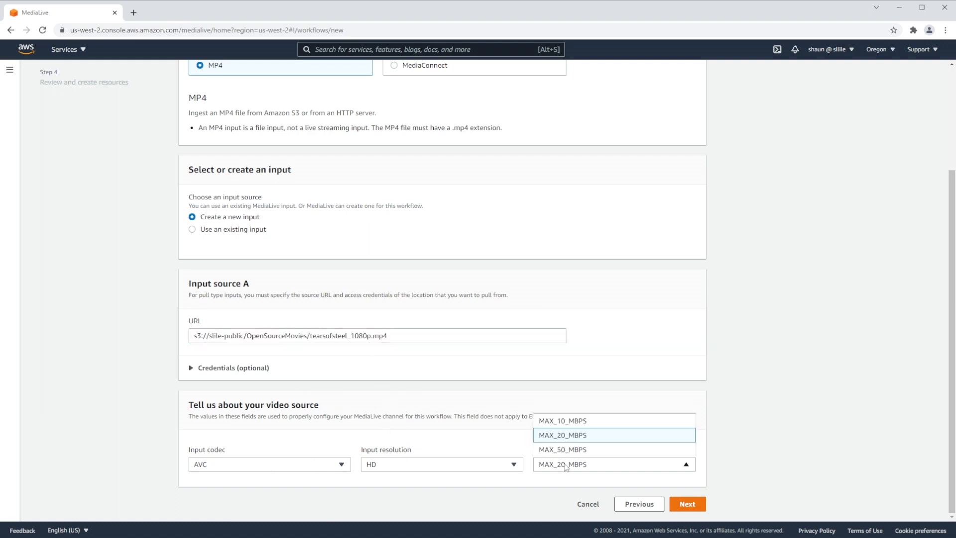
left_click(562, 420)
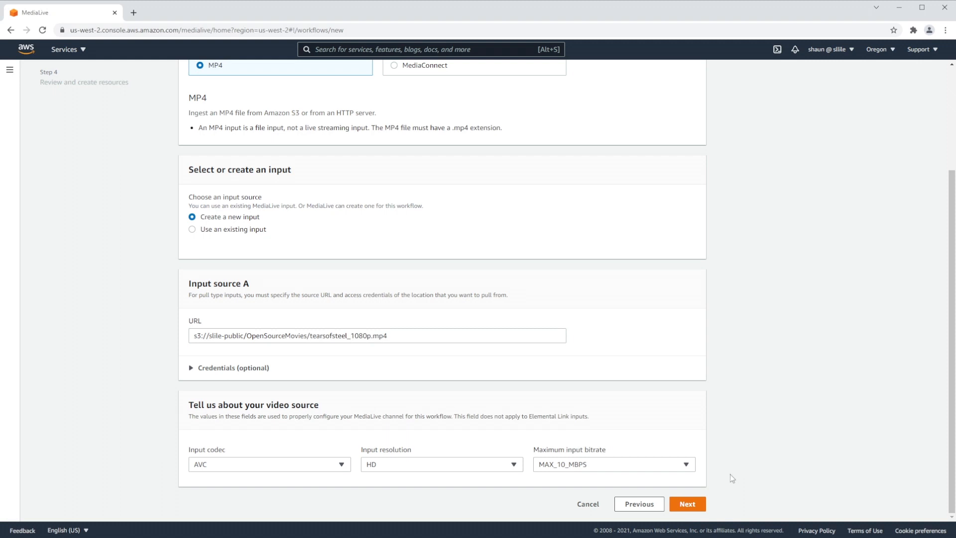
left_click(688, 505)
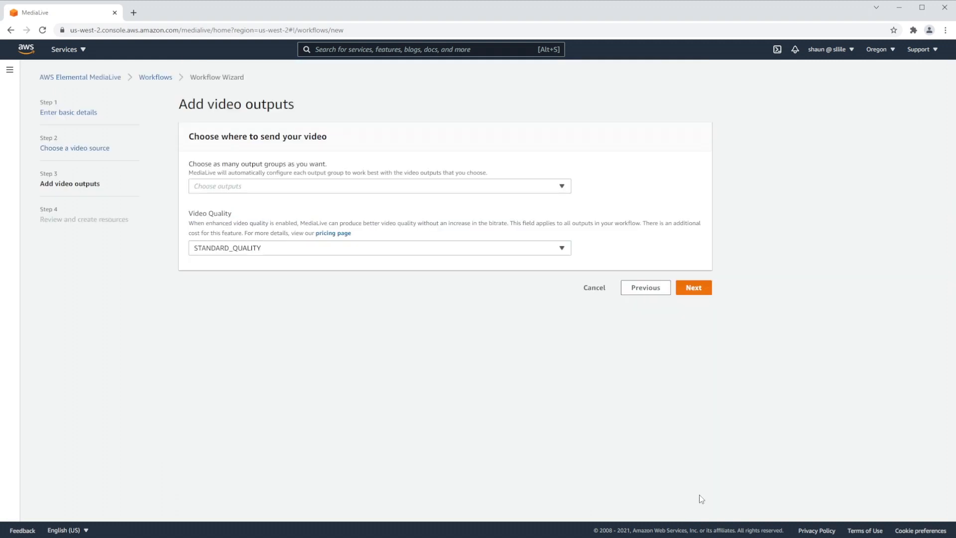
- Try the Facebook, Youtube and Twitch output groups one at a time to view their destination settings, deselecting each again
left_click(273, 190)
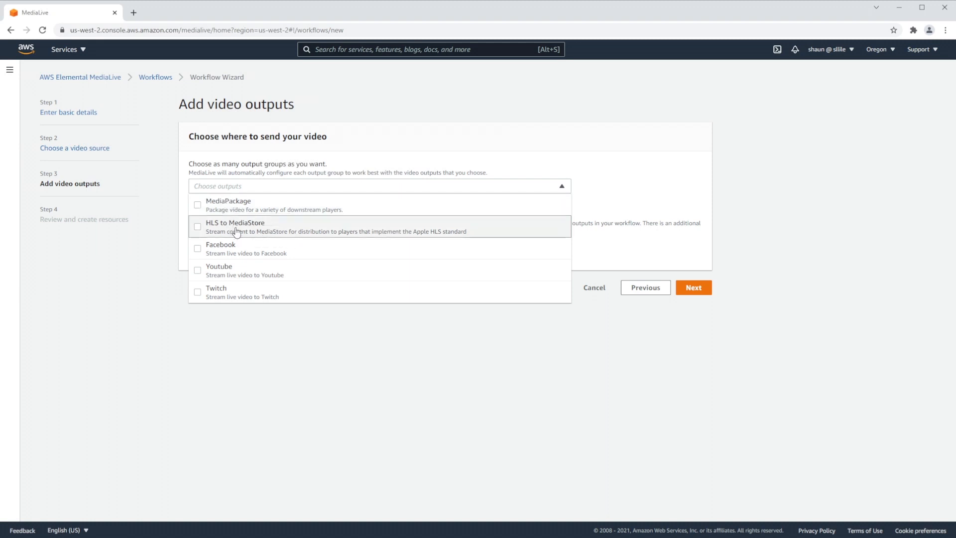
left_click(198, 249)
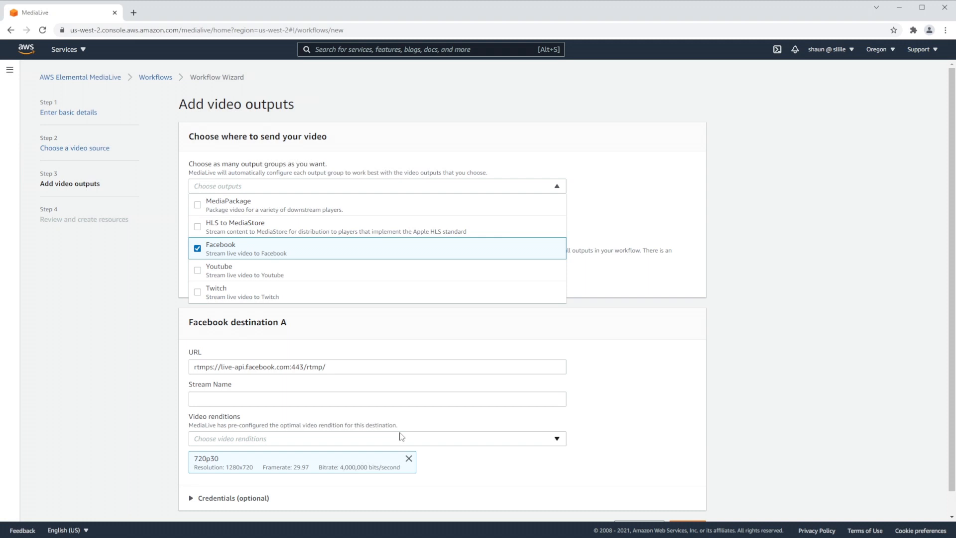
left_click(198, 249)
left_click(197, 271)
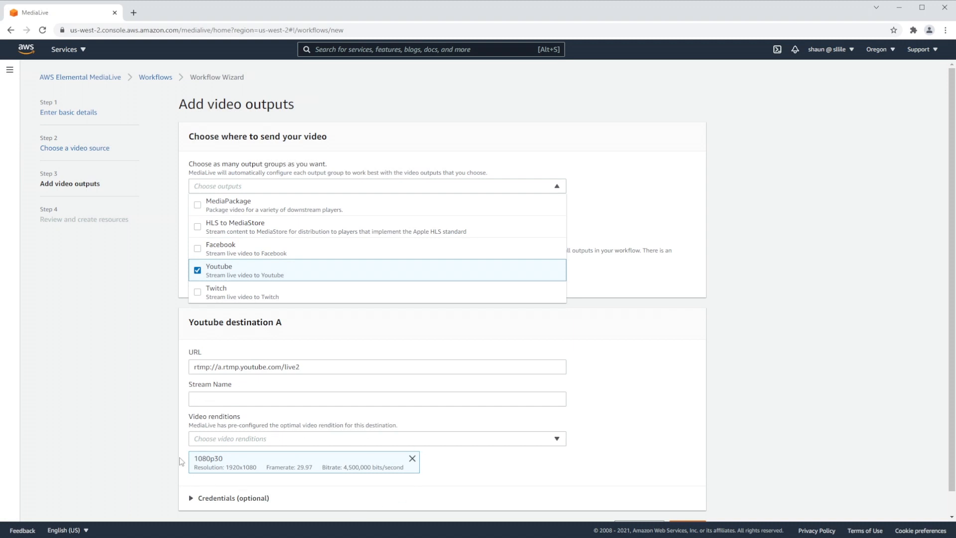
left_click(197, 270)
left_click(198, 293)
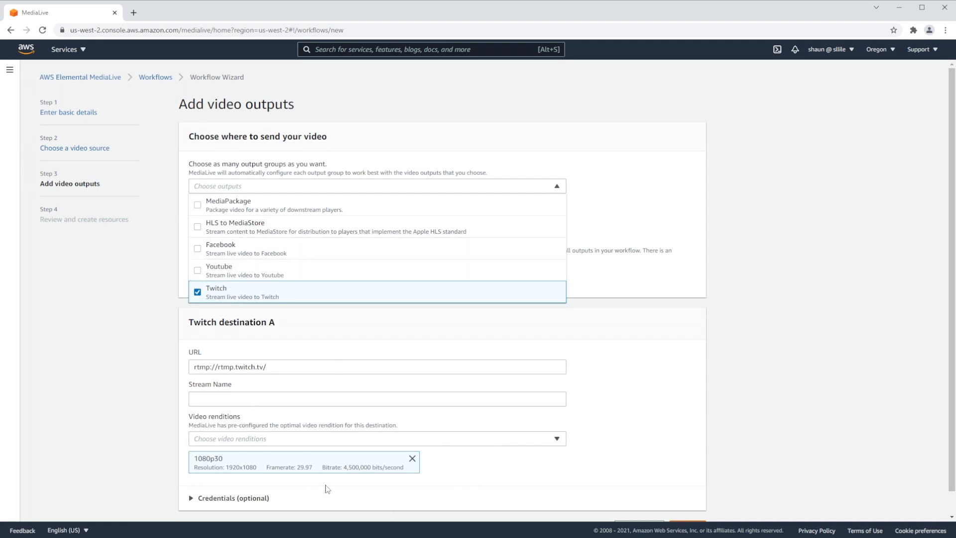
left_click(198, 293)
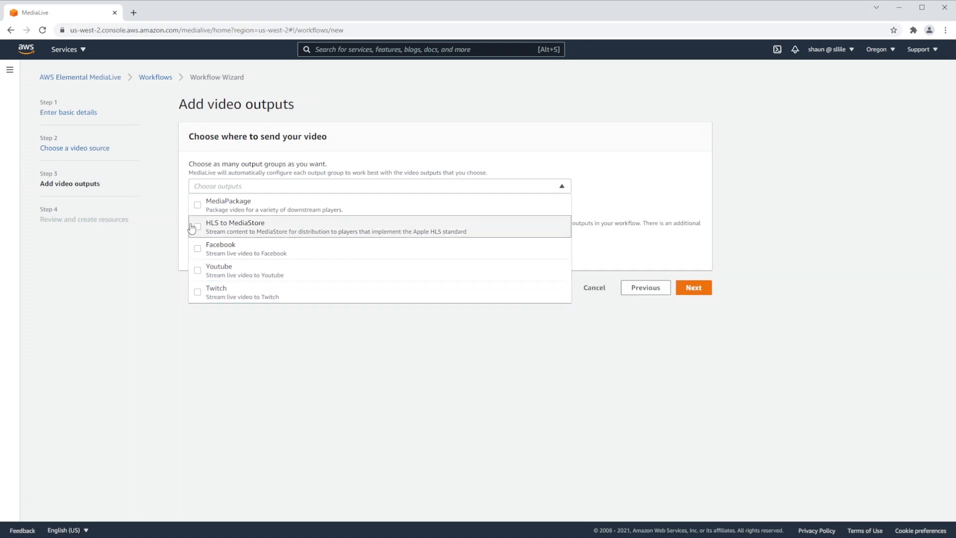
- Add a MediaPackage output with its 720p60 rendition replaced by 1080p30, and continue to the review
left_click(198, 205)
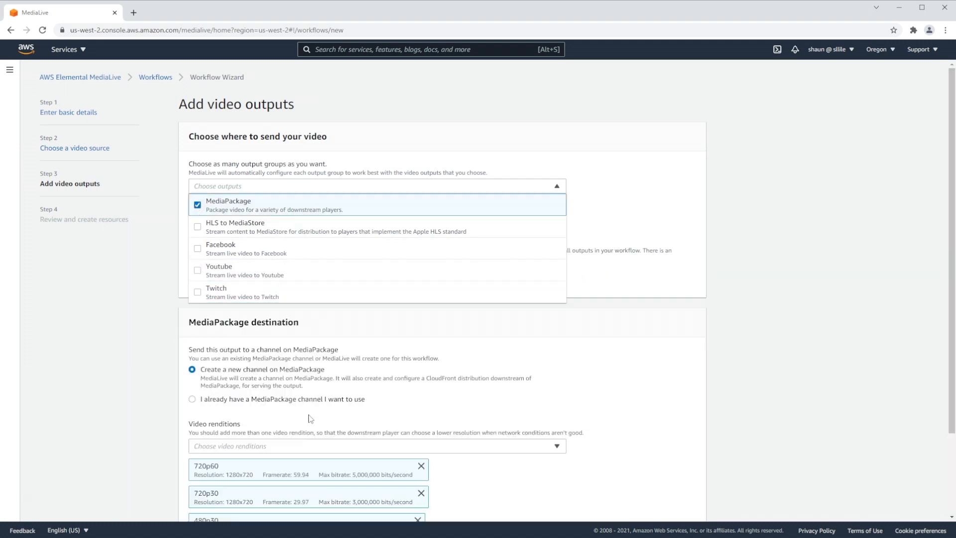
left_click(548, 351)
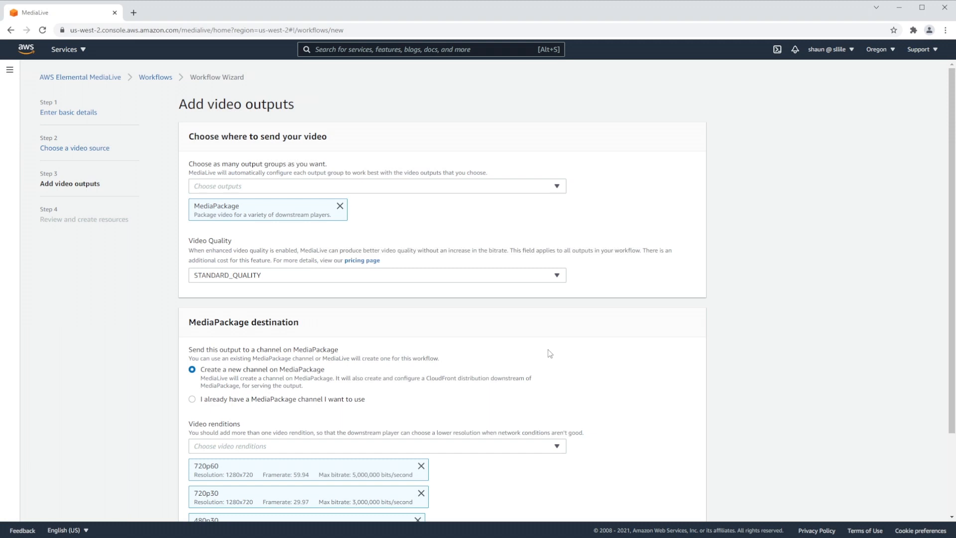
scroll(949, 243, "down", 2)
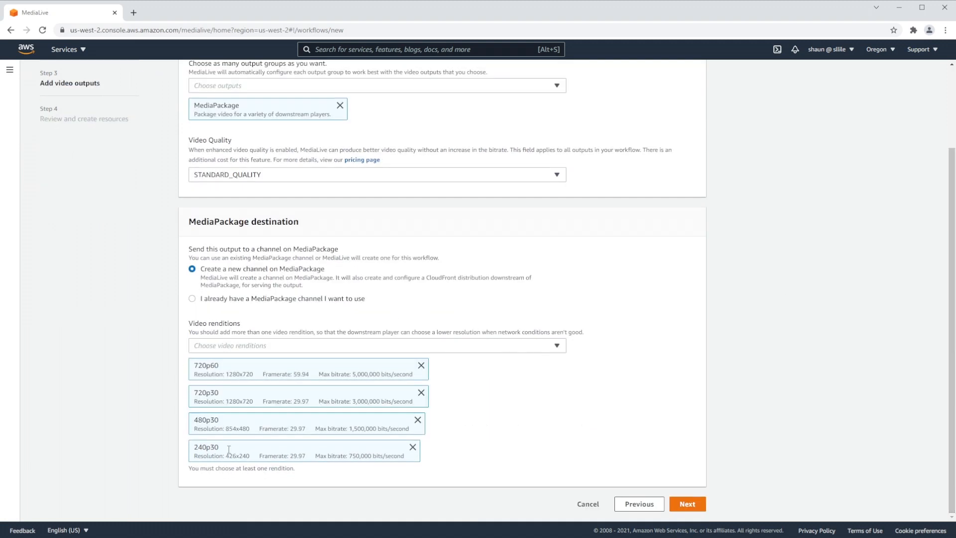
left_click(305, 346)
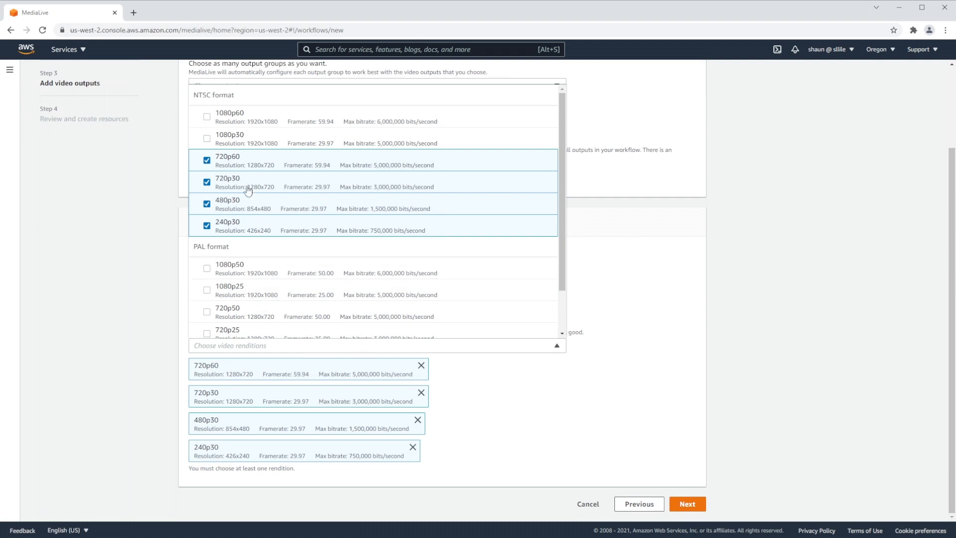
left_click(206, 138)
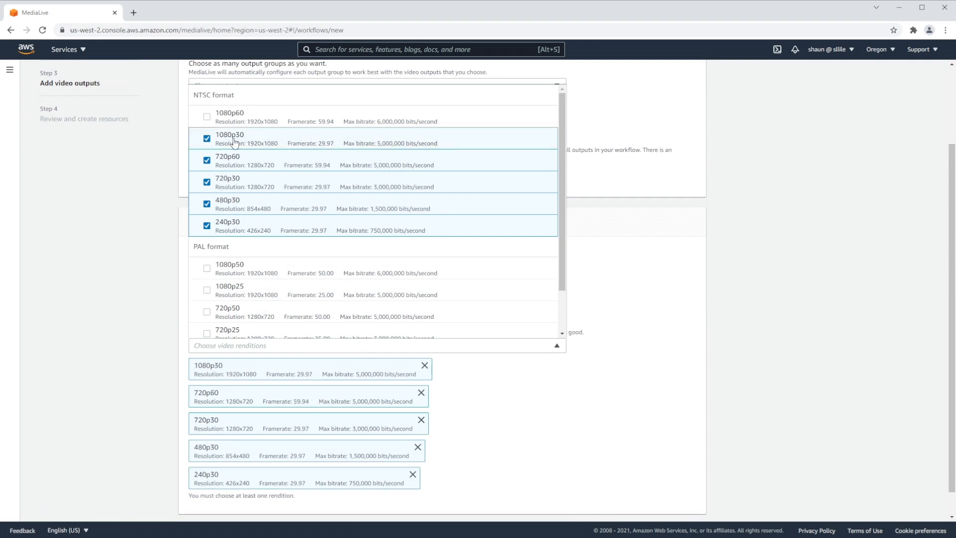
left_click(206, 160)
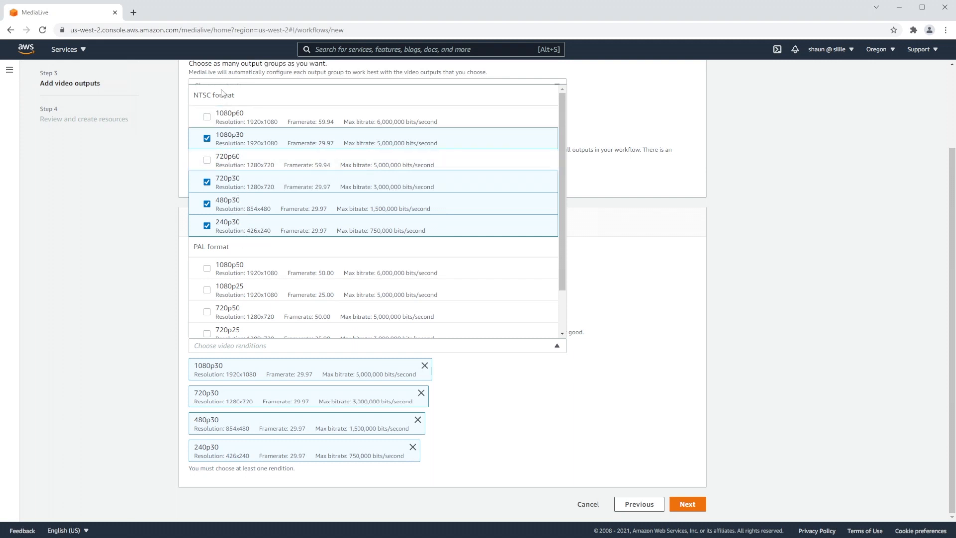
scroll(561, 159, "down", 1)
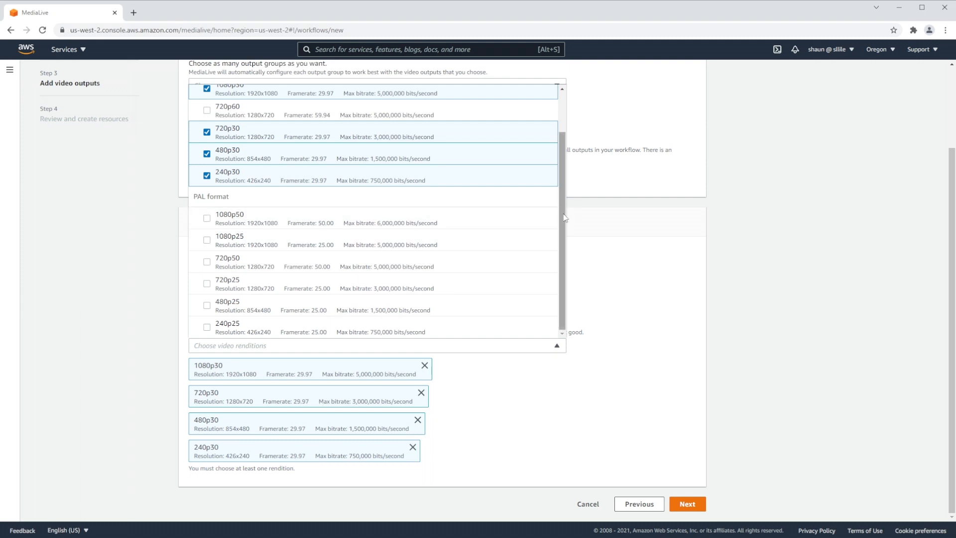
scroll(557, 169, "up", 1)
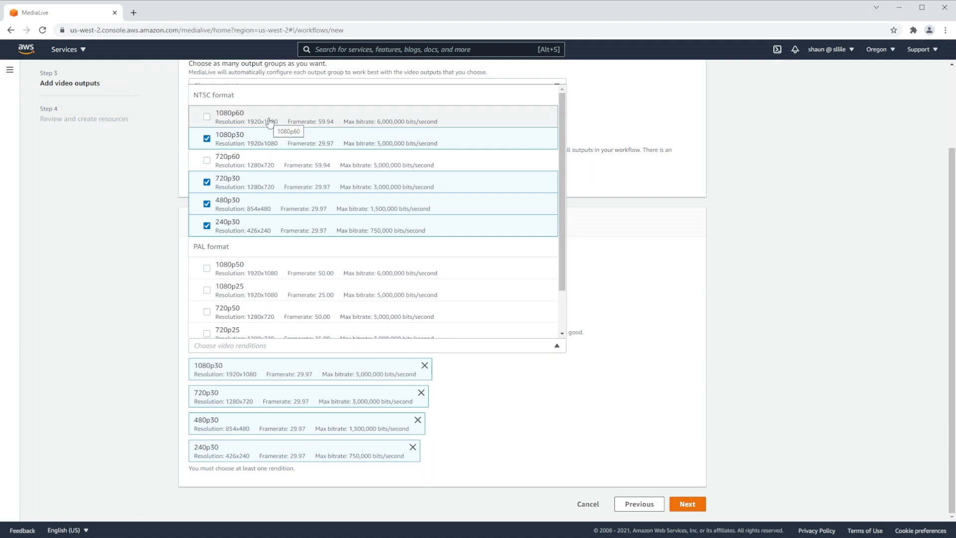
left_click(638, 415)
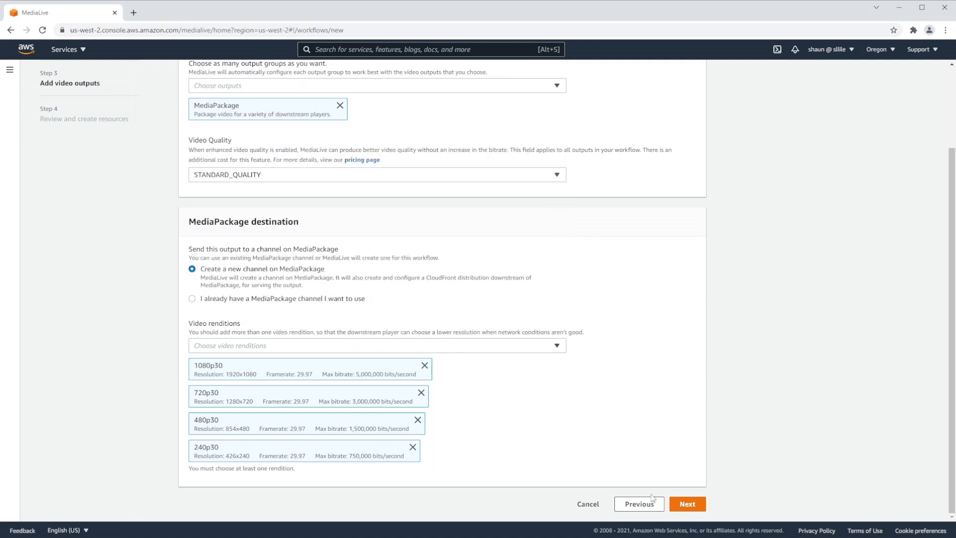
left_click(697, 507)
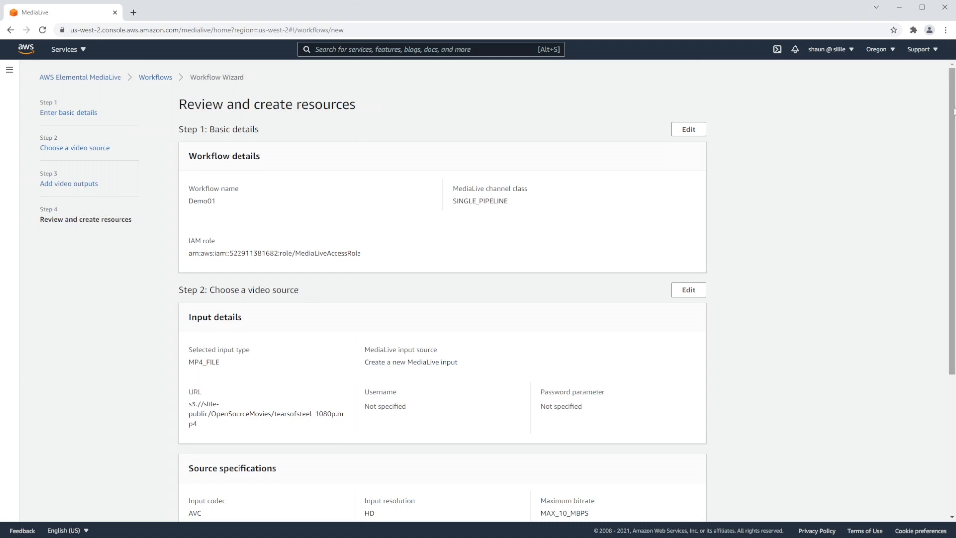
- Review the workflow summary, then create the workflow resources and confirm their deployment
scroll(479, 292, "down", 1)
scroll(478, 291, "down", 3)
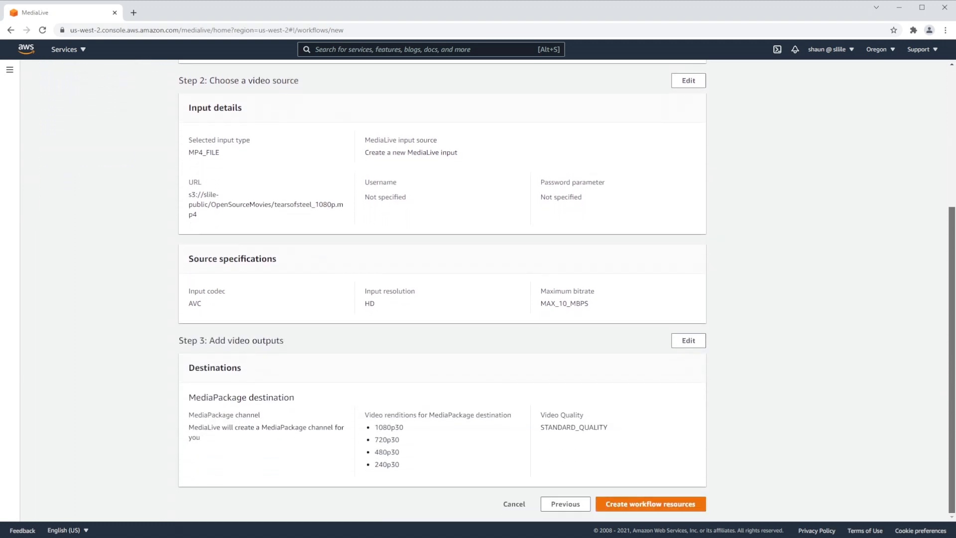
left_click(661, 505)
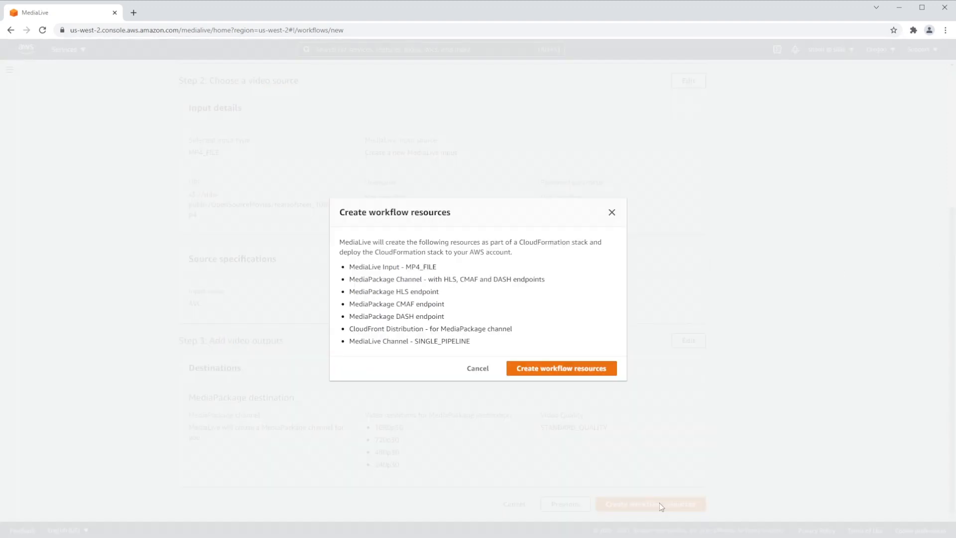
left_click(550, 373)
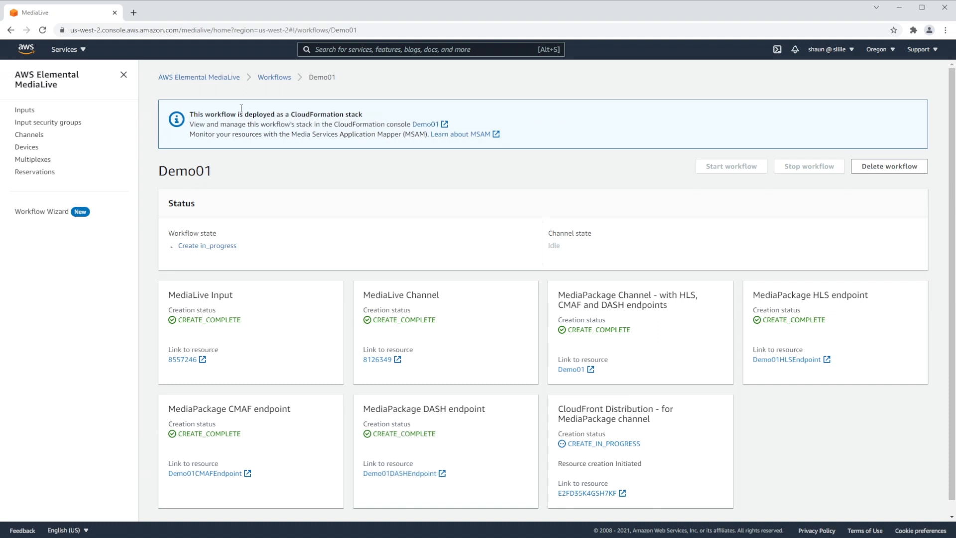
- Open the Demo01-Input details from the MediaLive inputs and examine its source URL
left_click(23, 110)
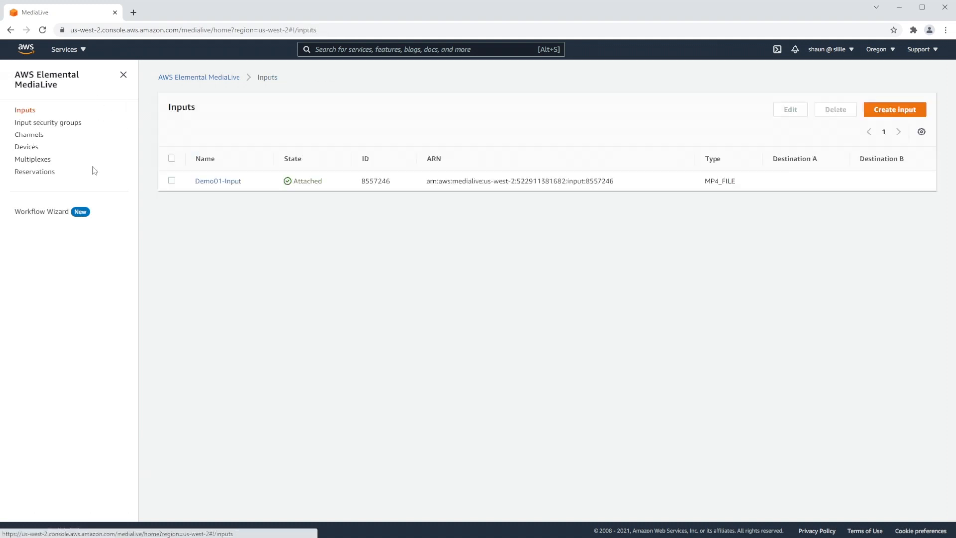
left_click(209, 182)
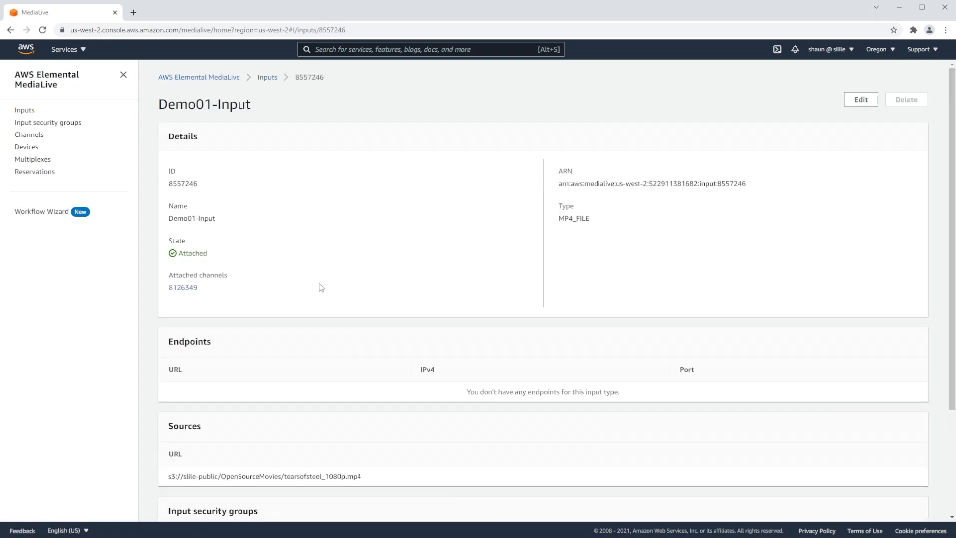
scroll(323, 343, "down", 2)
left_click_drag(372, 378, 156, 385)
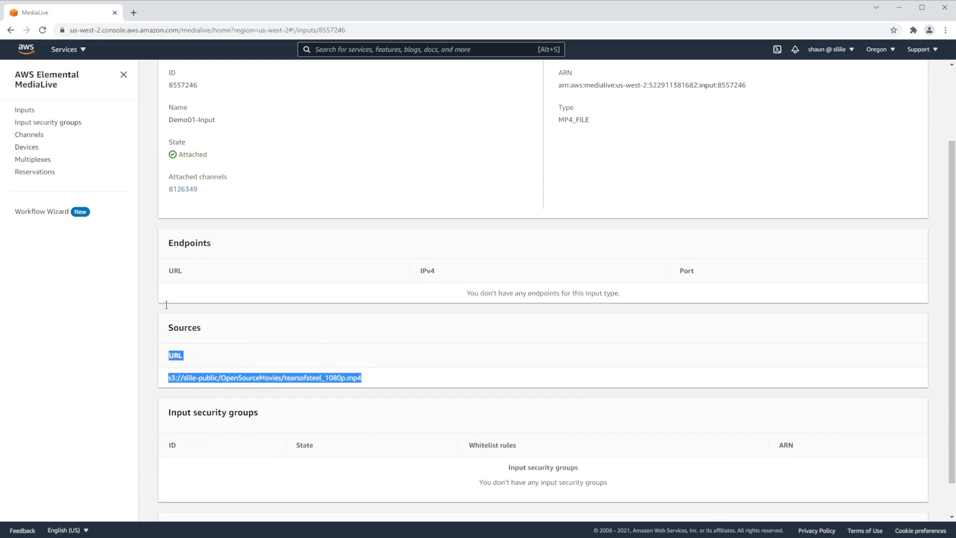
- Open the details of the Demo01 channel from the MediaLive channel list
left_click(38, 139)
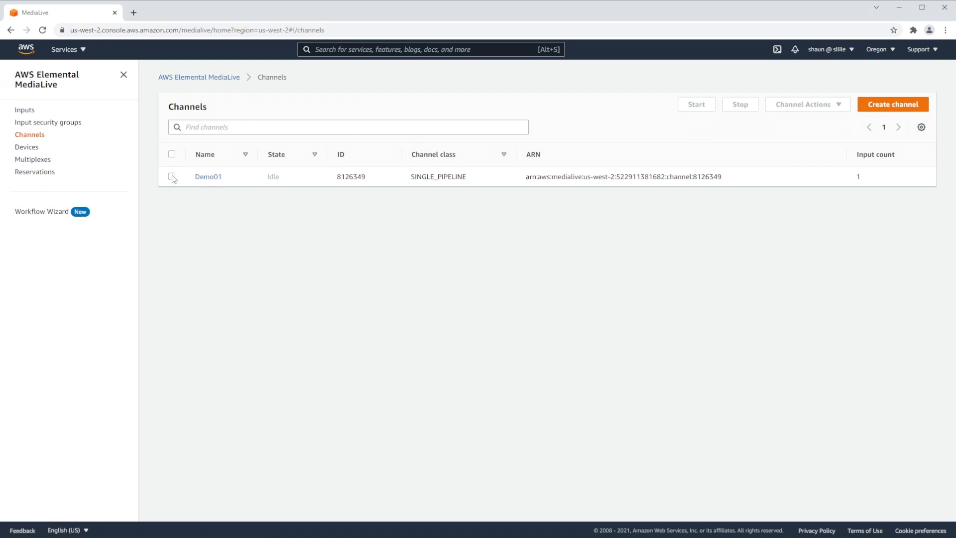
left_click(172, 177)
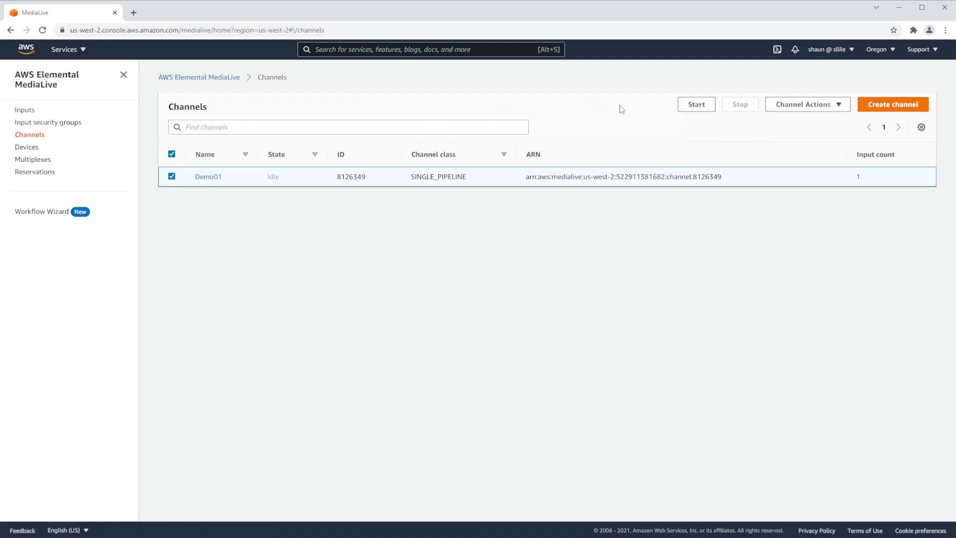
left_click(172, 177)
left_click(208, 177)
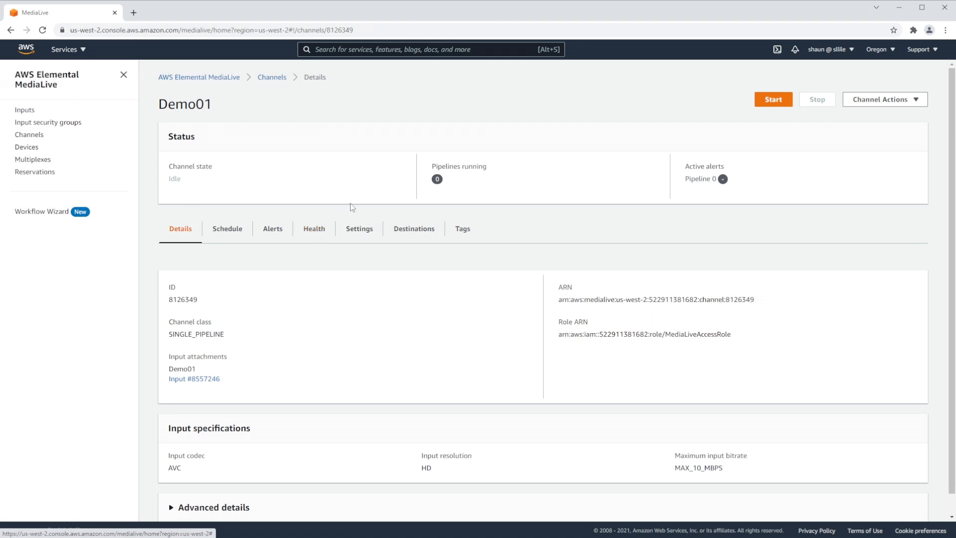
- Edit the Demo01 channel to try a frame rate of 24/1 on the emp_1080p30 output, and leave without updating the channel
left_click(869, 106)
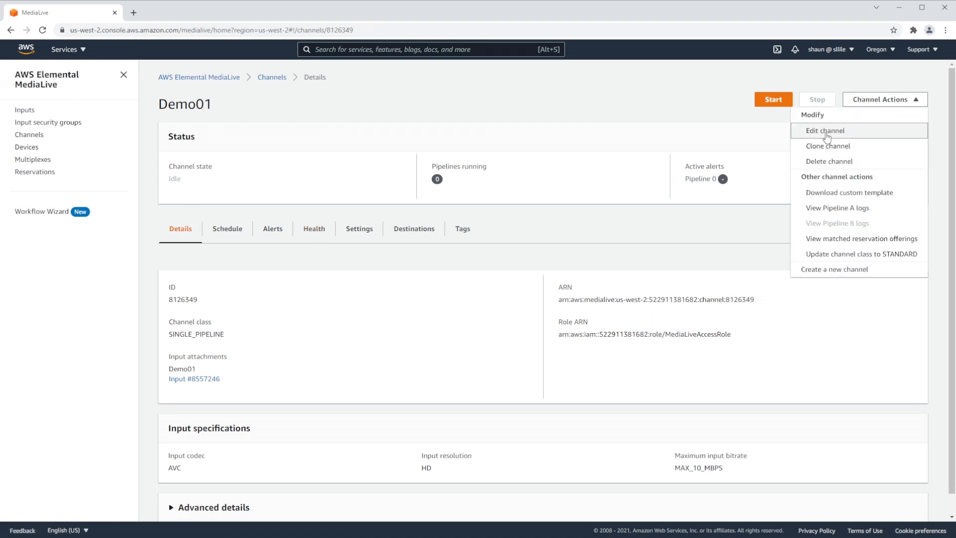
left_click(826, 132)
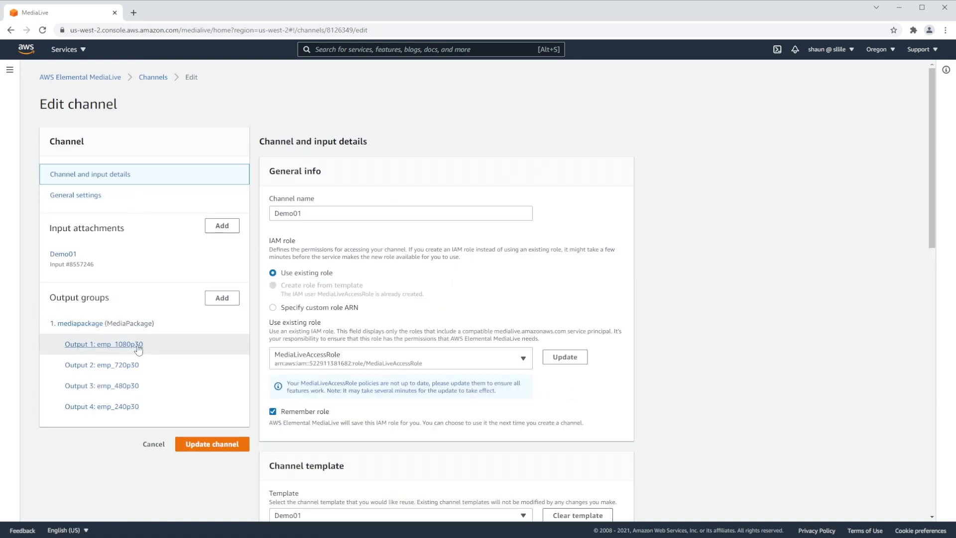
left_click(136, 349)
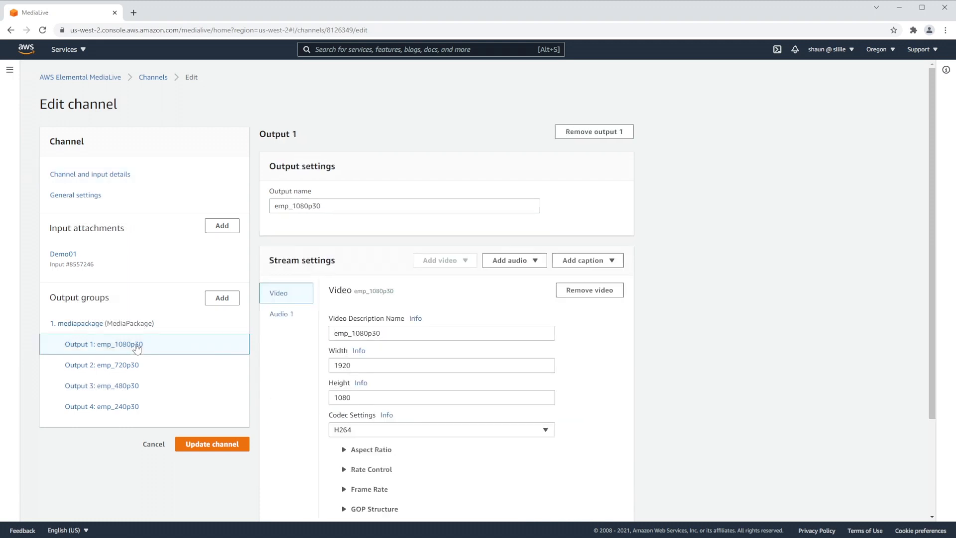
scroll(371, 427, "down", 2)
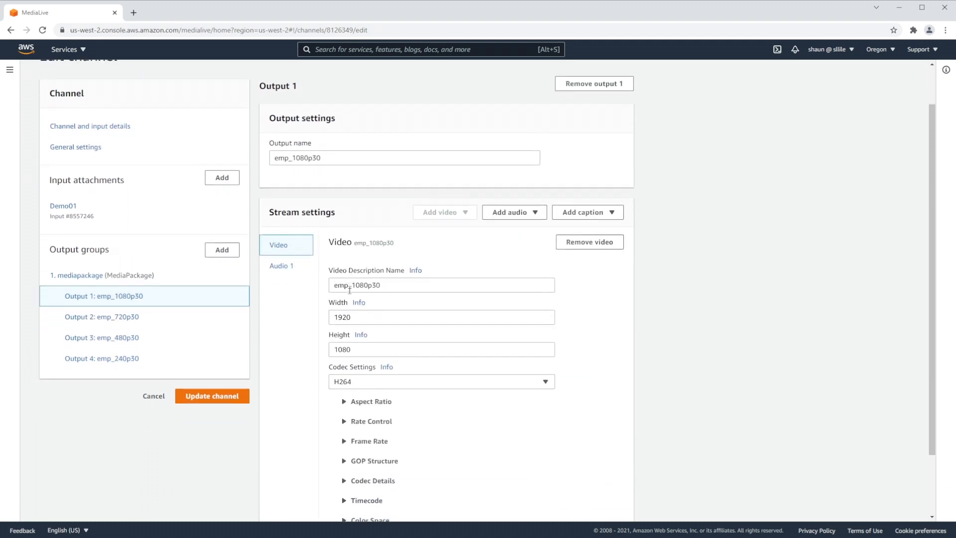
left_click(369, 424)
scroll(387, 384, "down", 3)
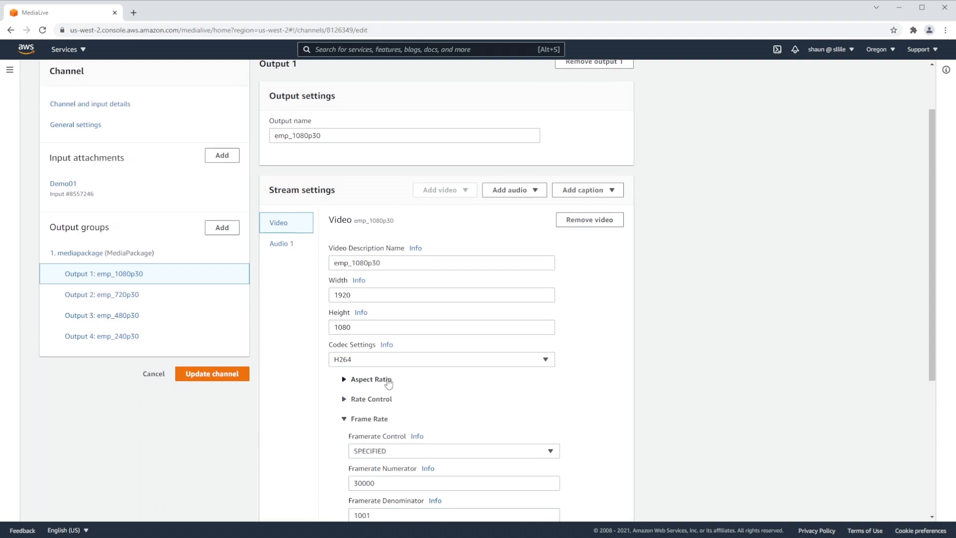
left_click_drag(377, 389, 318, 384)
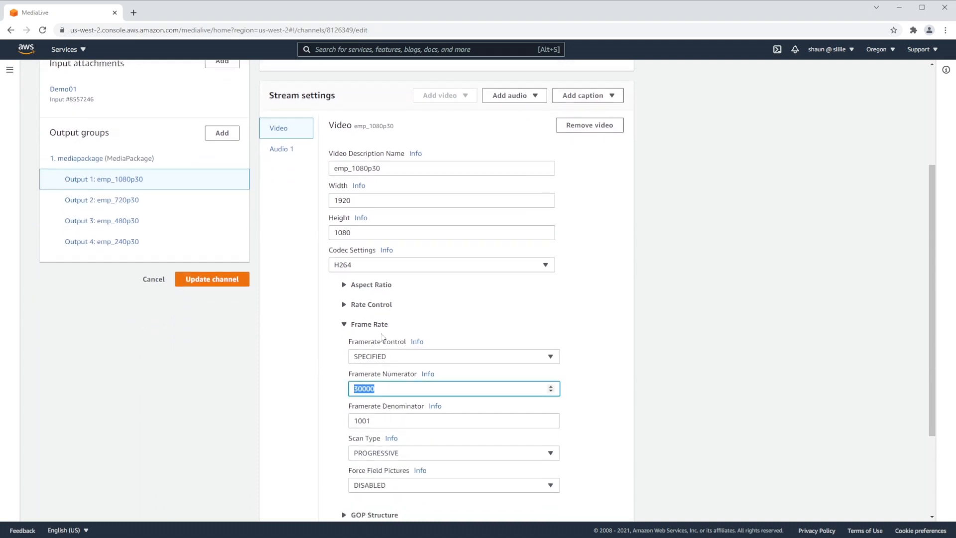
type("24")
left_click(433, 418)
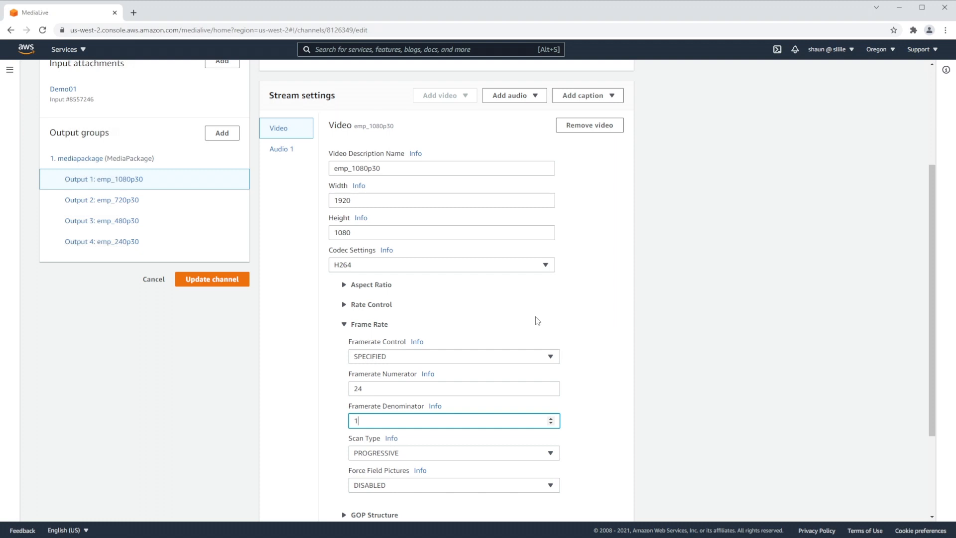
left_click(147, 282)
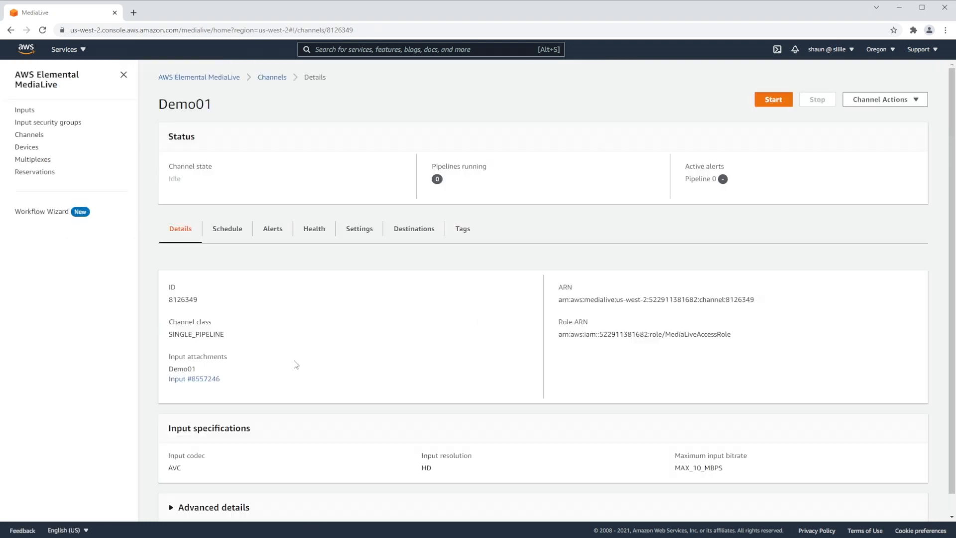
- Start the Demo01 channel and open the MediaPackage service in a new browser tab
left_click(763, 102)
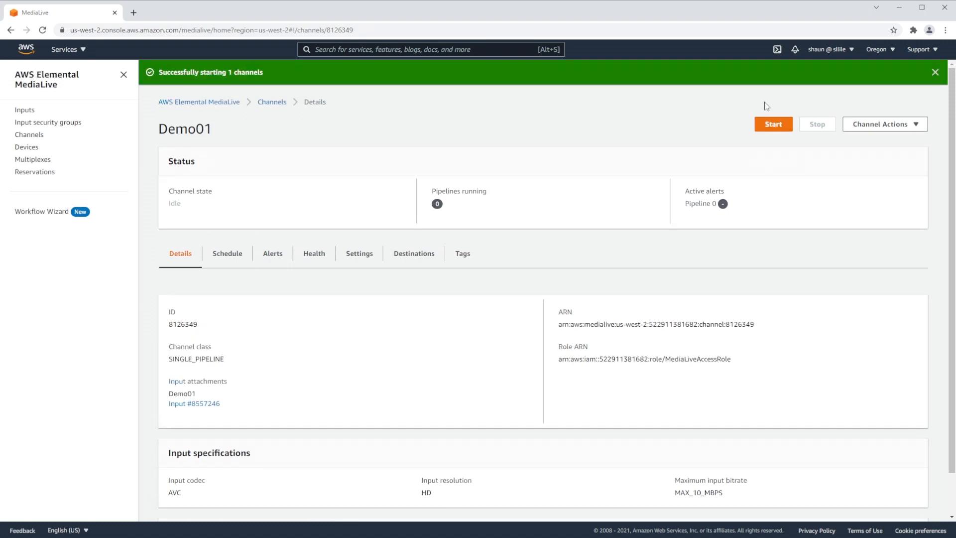
key("alt+s")
type("me")
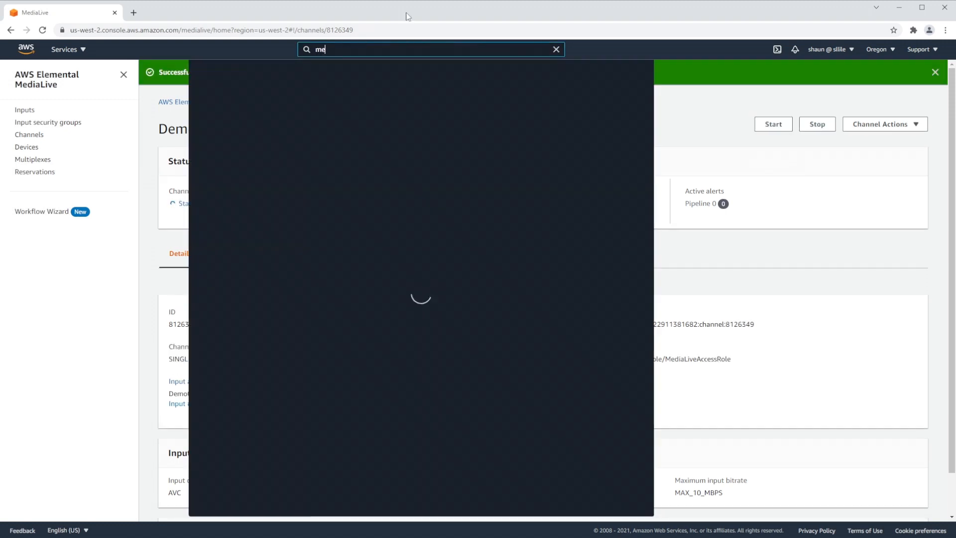
type("diap")
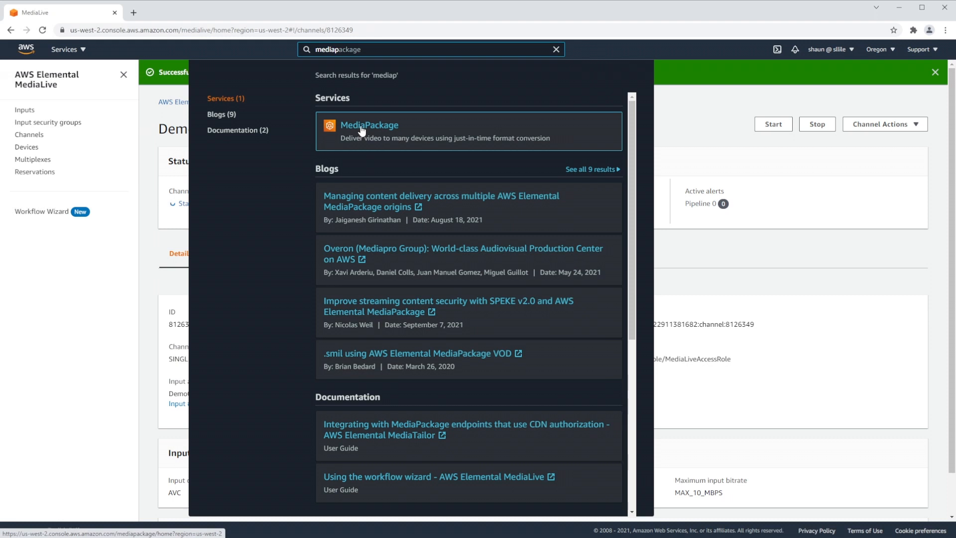
right_click(362, 130)
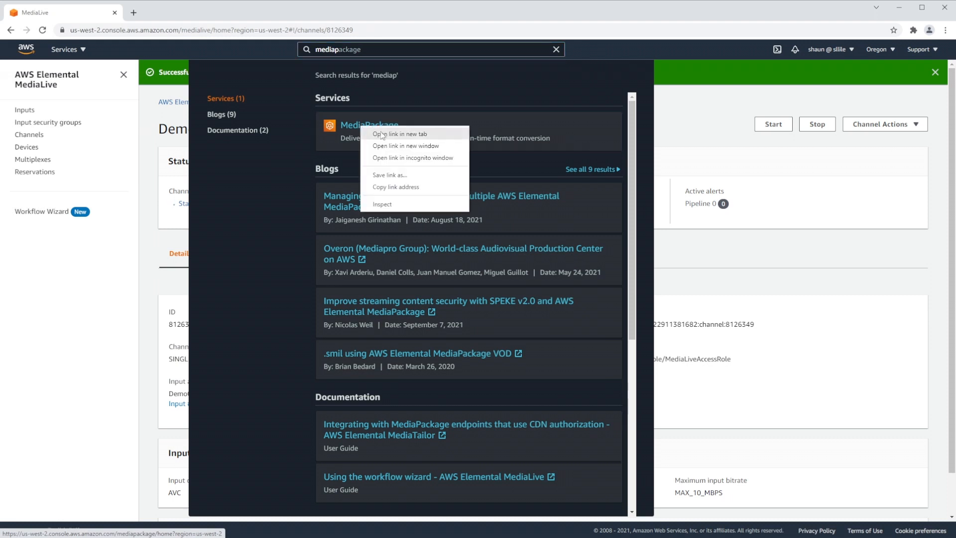
left_click(380, 132)
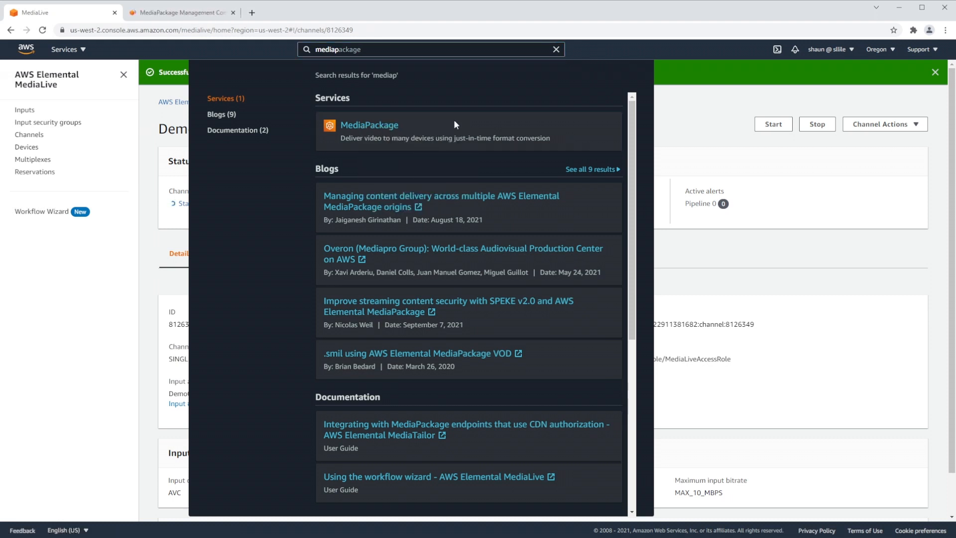
left_click(556, 50)
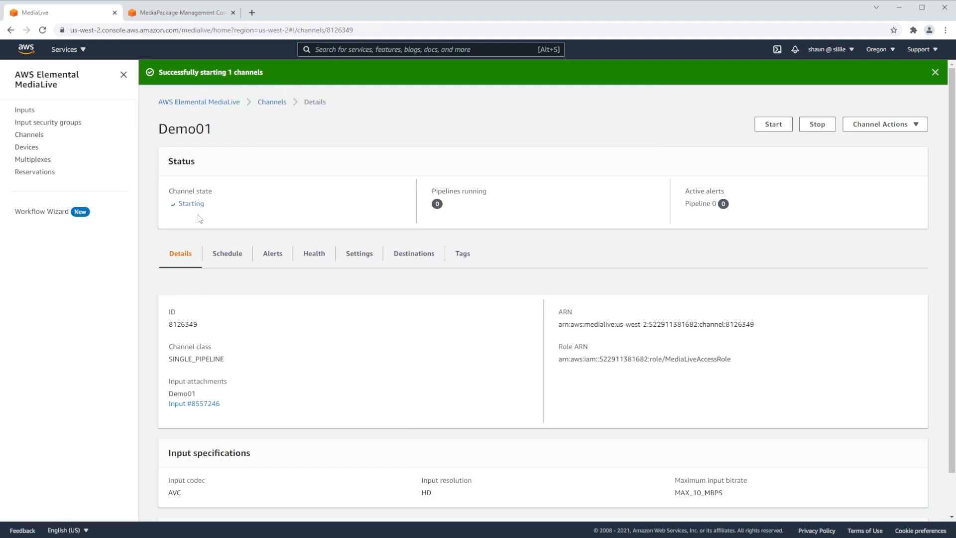
- Switch to the MediaPackage console and open the Demo01 channel to examine its inputs and endpoints
left_click(173, 15)
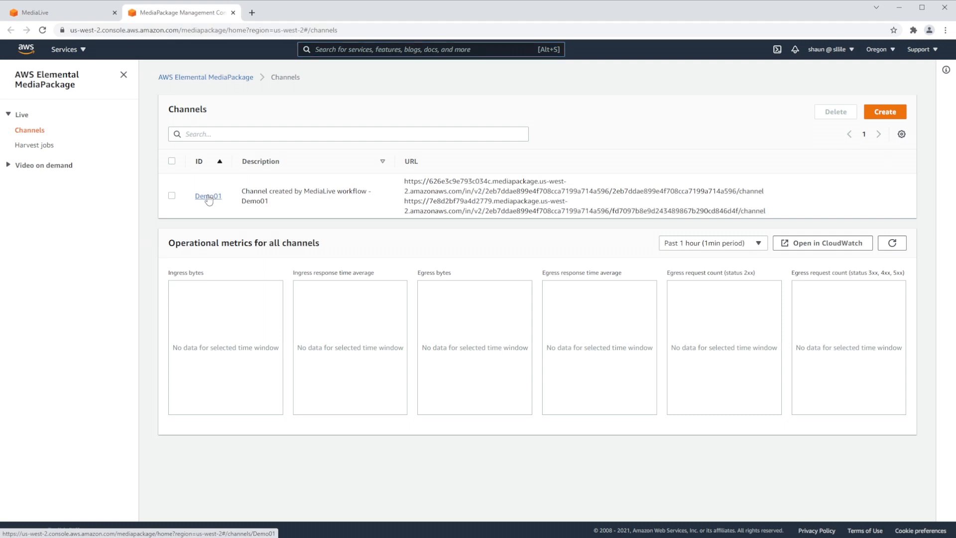
left_click(208, 197)
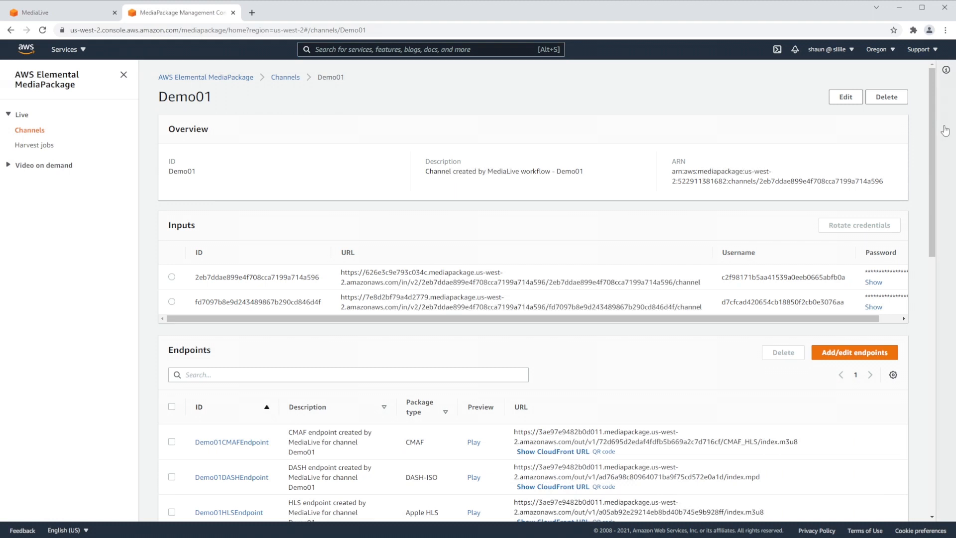
scroll(614, 241, "down", 2)
left_click_drag(606, 227, 455, 224)
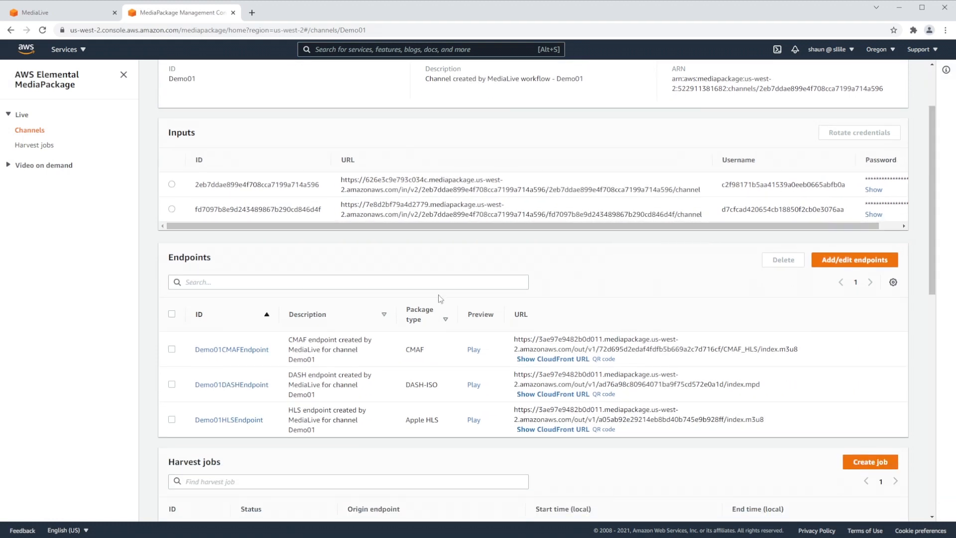
scroll(482, 238, "down", 2)
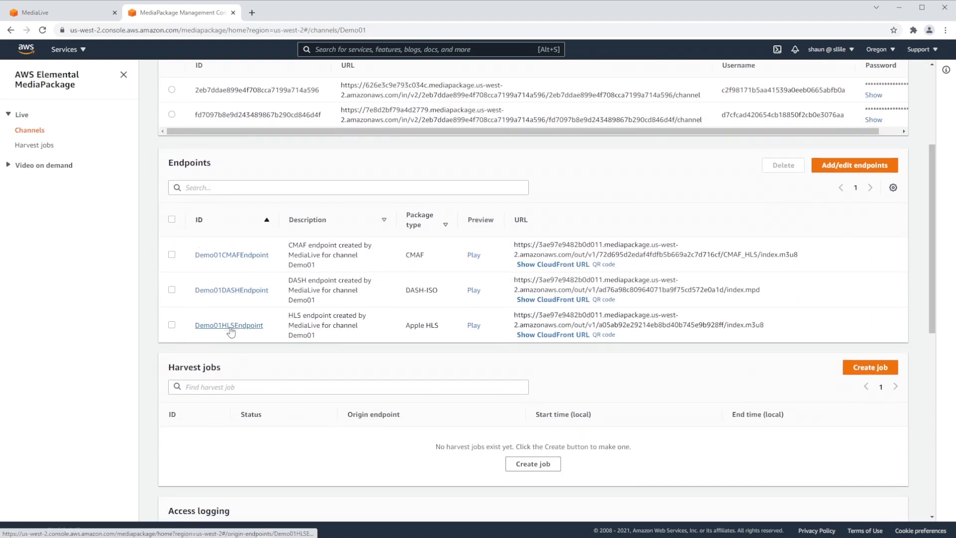
- Try deleting the CMAF and DASH endpoints, cancel the deletion and deselect both endpoints
left_click(172, 290)
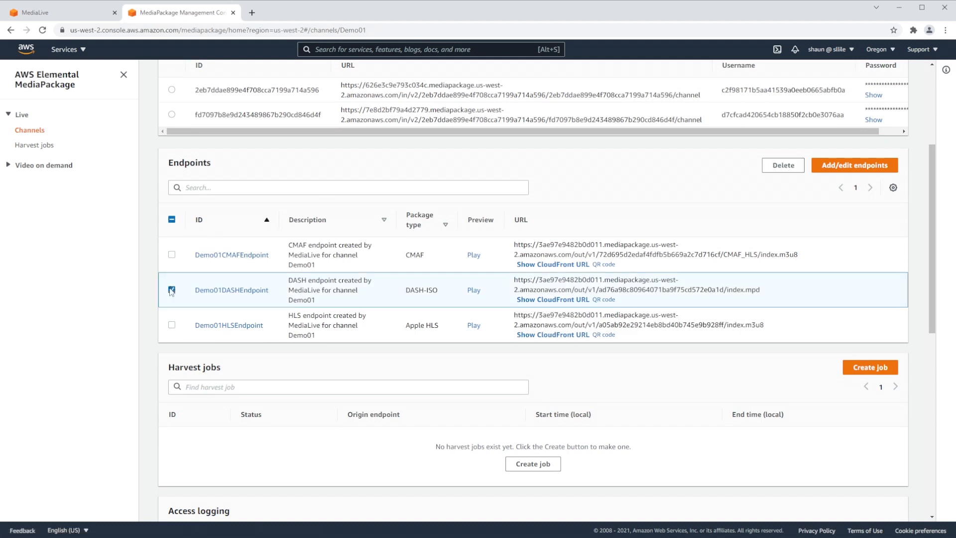
left_click(171, 255)
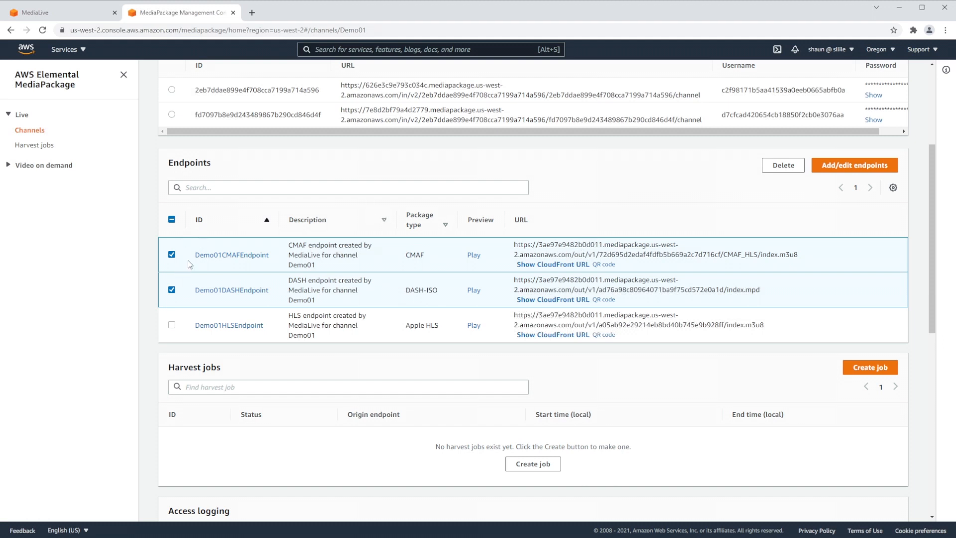
left_click(783, 166)
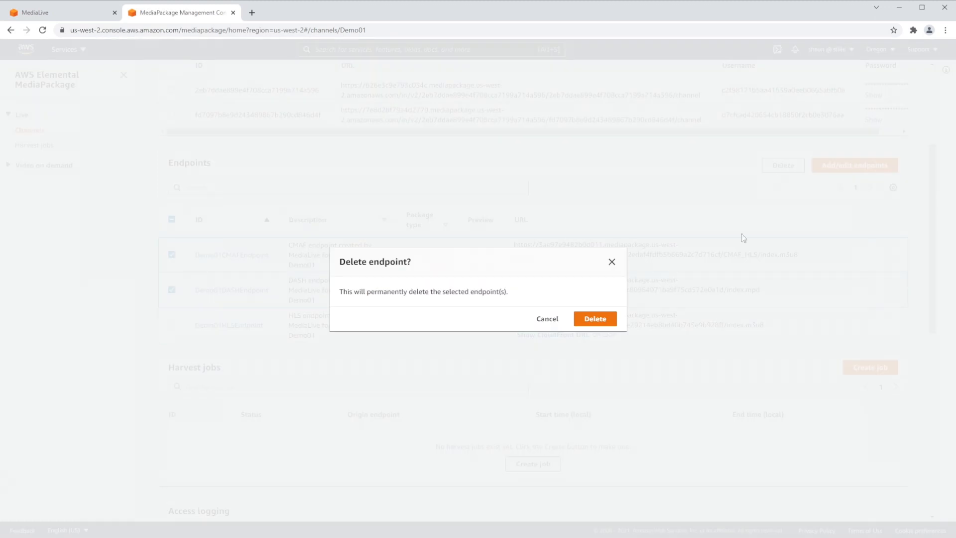
left_click(548, 319)
left_click(172, 254)
left_click(171, 290)
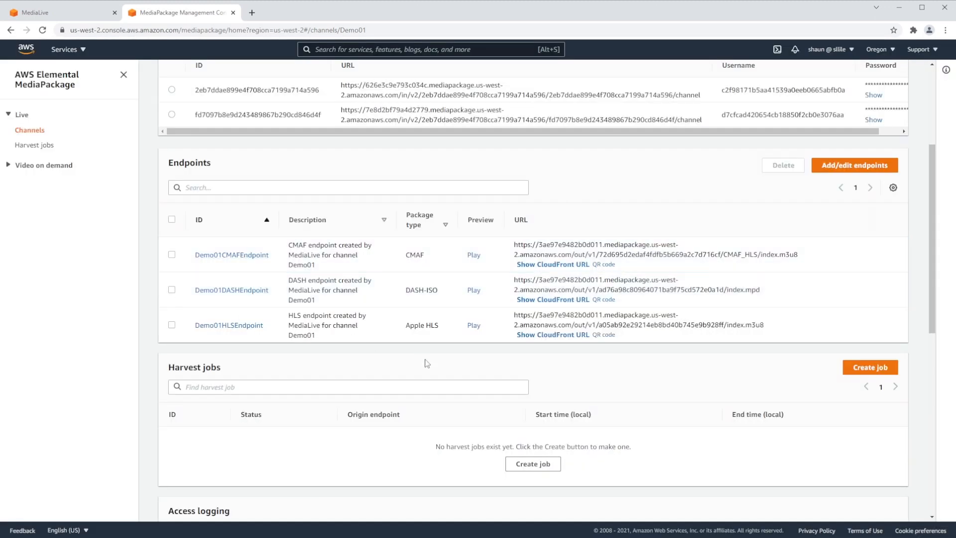
- Play the preview of Demo01HLSEndpoint and close it
left_click(471, 328)
left_click(476, 305)
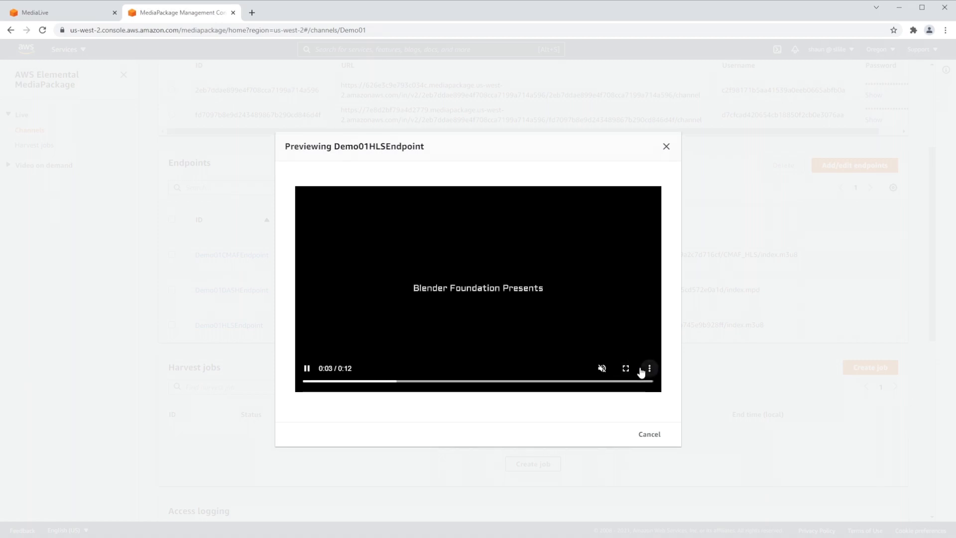
left_click(698, 324)
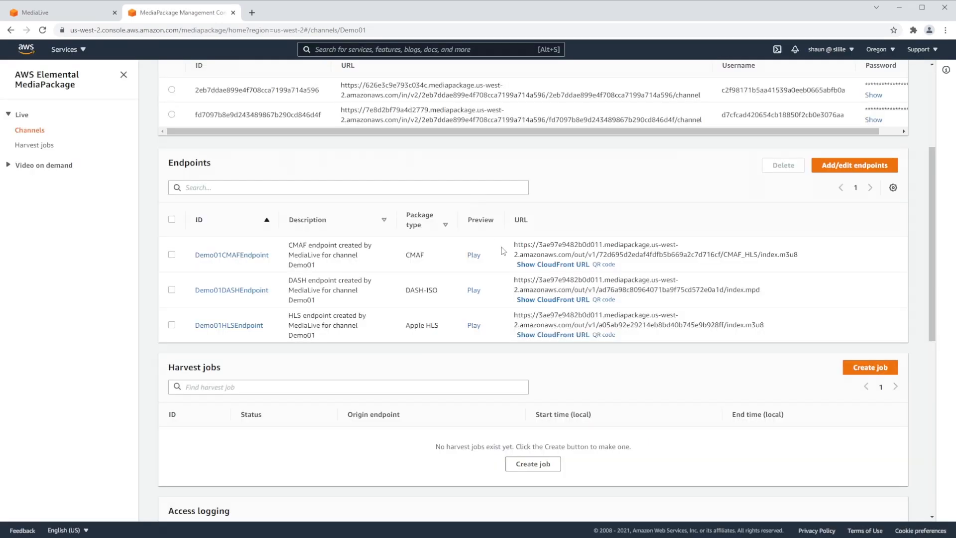
- Display the CloudFront URL of Demo01HLSEndpoint, including its QR code, and select the full URL
left_click_drag(604, 315, 681, 319)
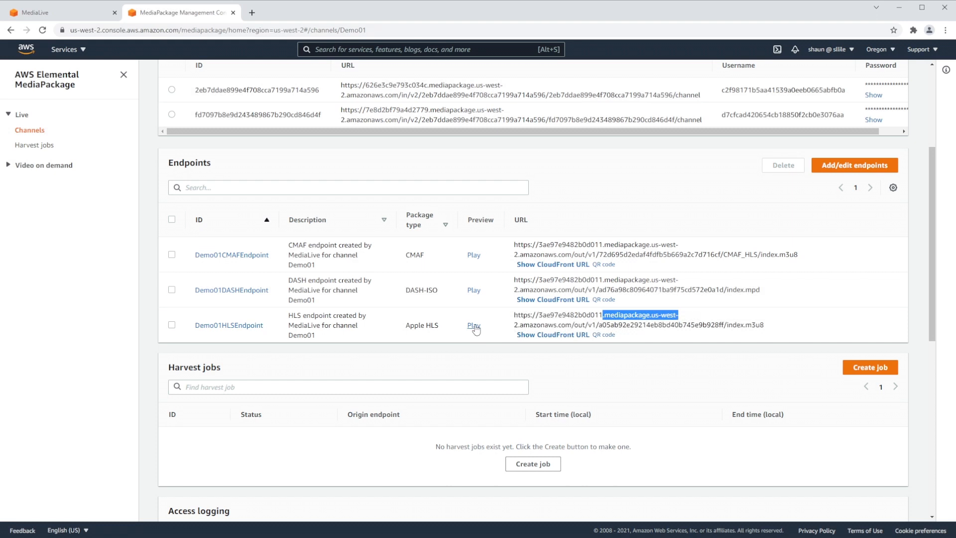
left_click(536, 336)
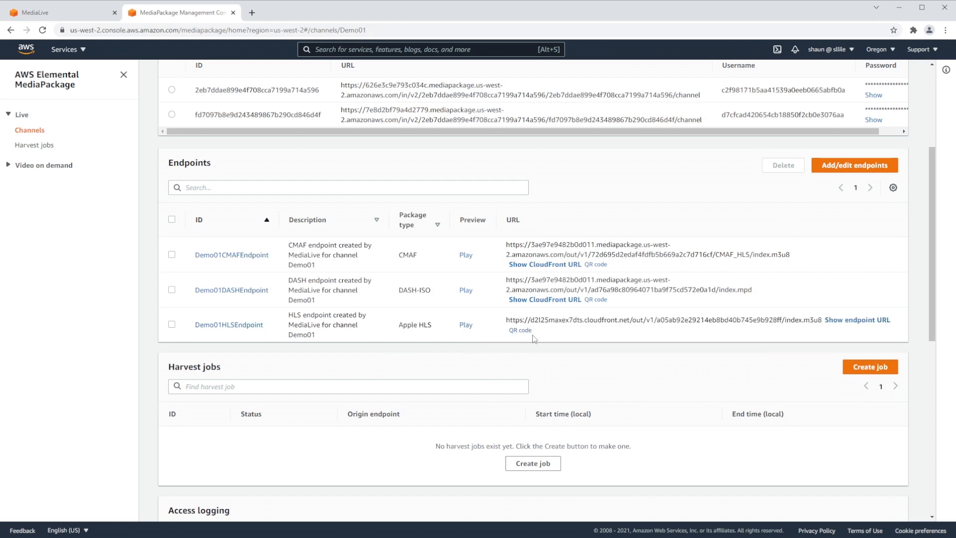
left_click(521, 332)
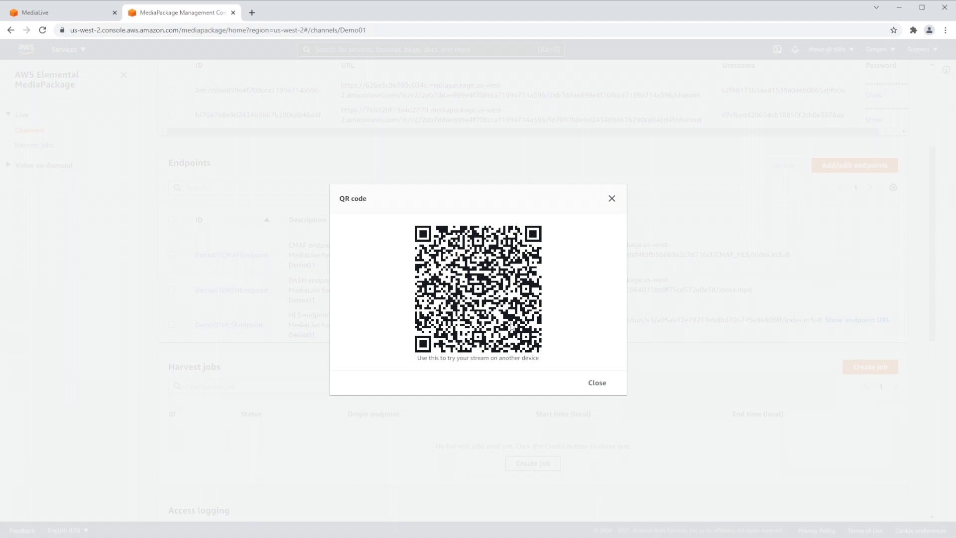
left_click(612, 199)
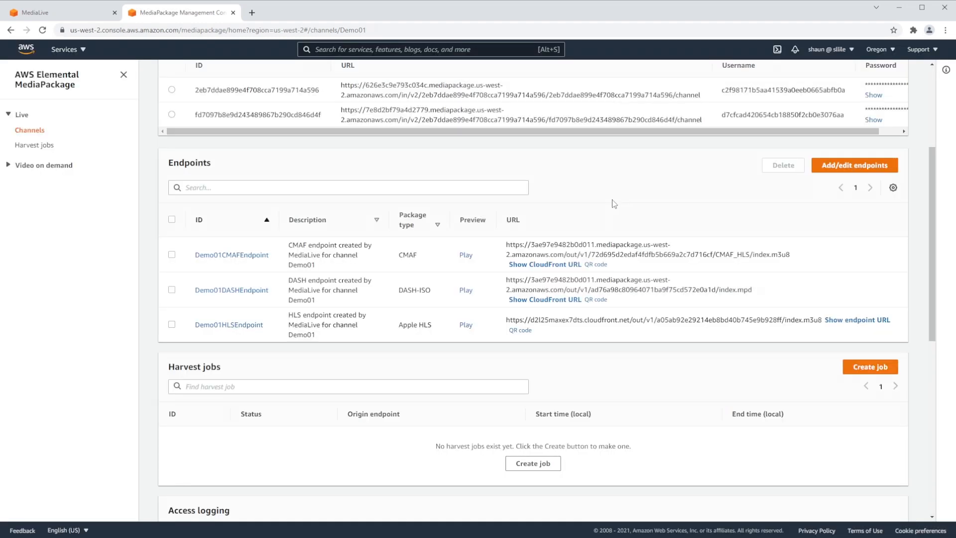
left_click_drag(507, 319, 821, 317)
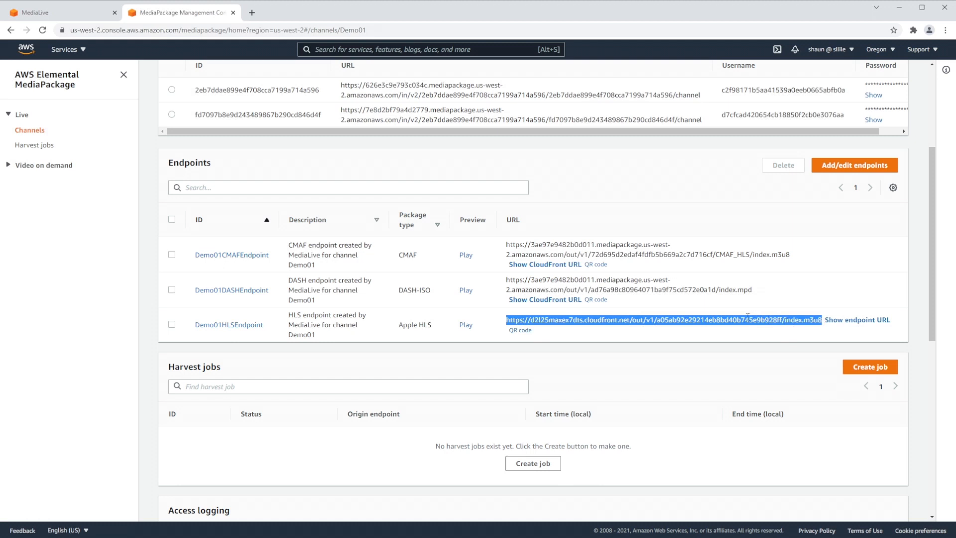
- Copy the selected CloudFront URL of Demo01HLSEndpoint, play the stream in a separate browser tab and close that tab
right_click(747, 319)
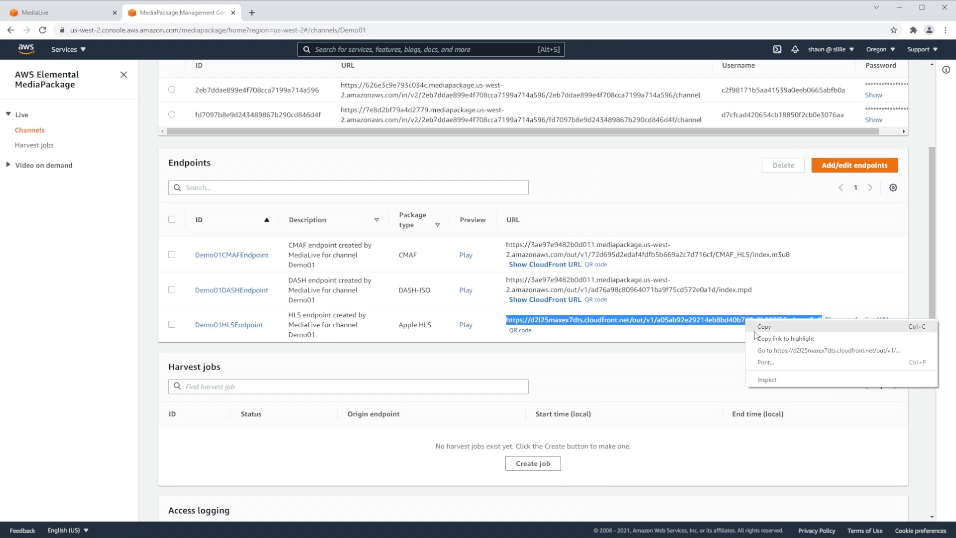
left_click(756, 329)
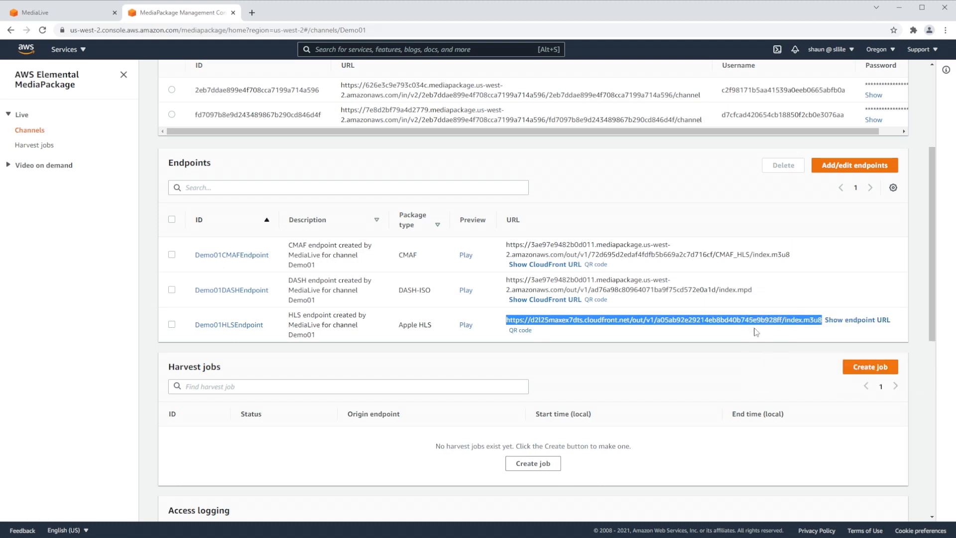
left_click(253, 13)
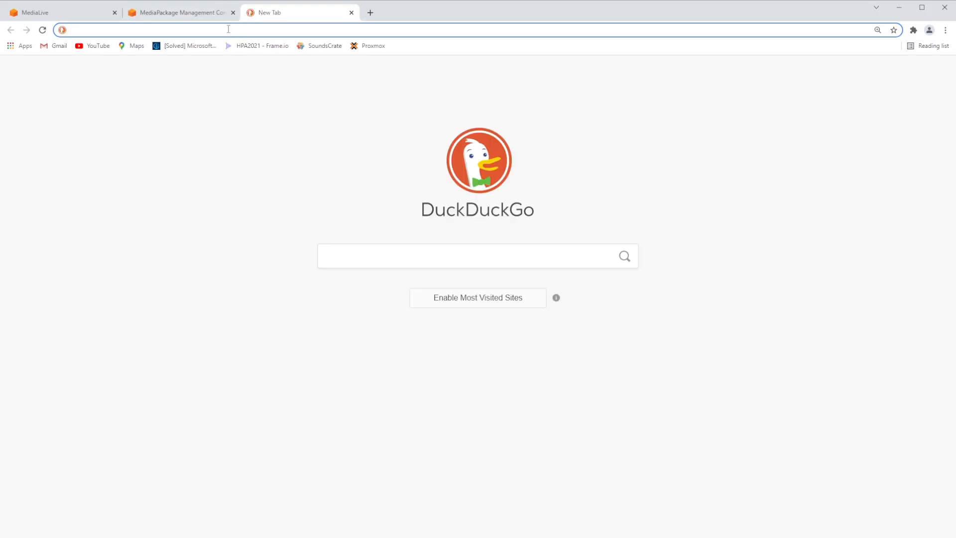
key("ctrl+v")
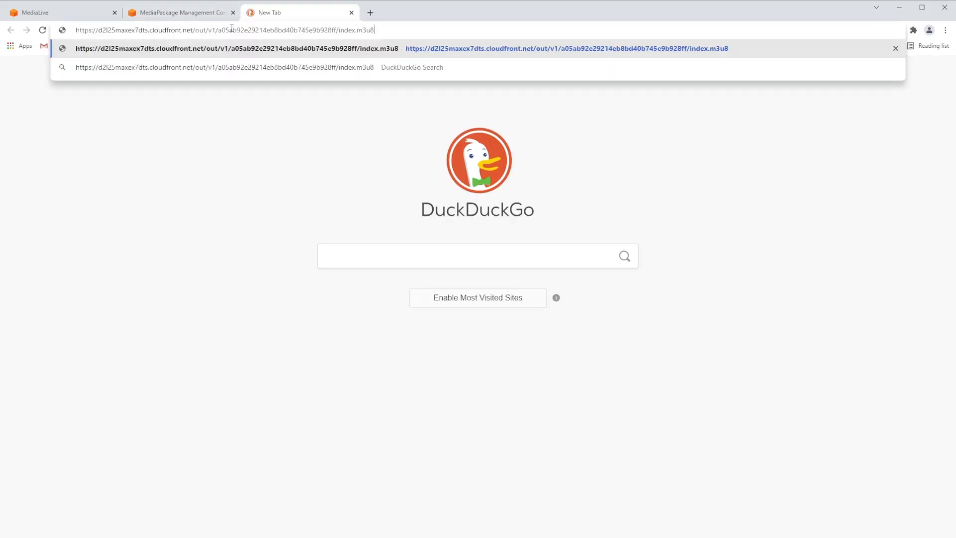
key("Return")
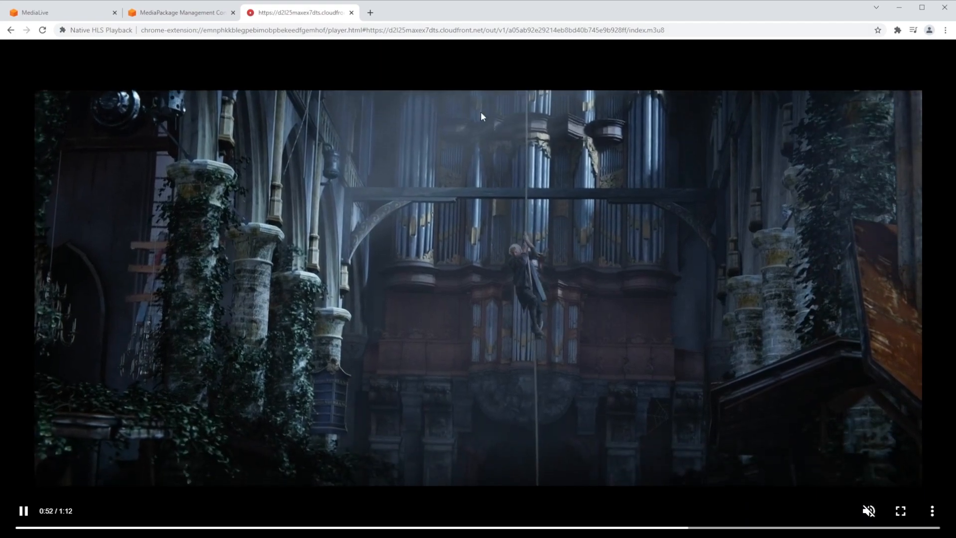
left_click(351, 13)
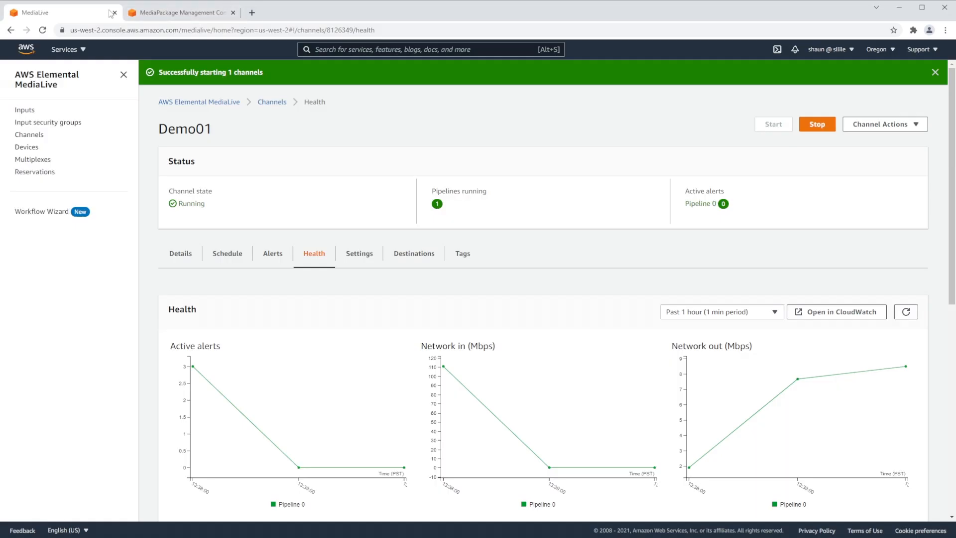
- Examine the Demo01 channel's health graphs in MediaLive, from active alerts and network traffic to dropped frames and SVQ time
scroll(559, 230, "down", 2)
scroll(556, 228, "down", 3)
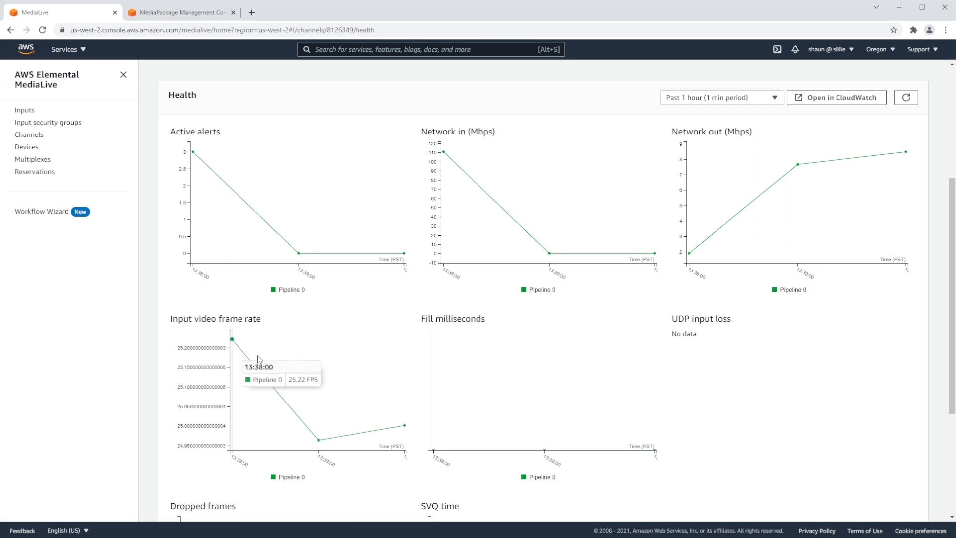
scroll(517, 316, "down", 3)
mouse_move(204, 363)
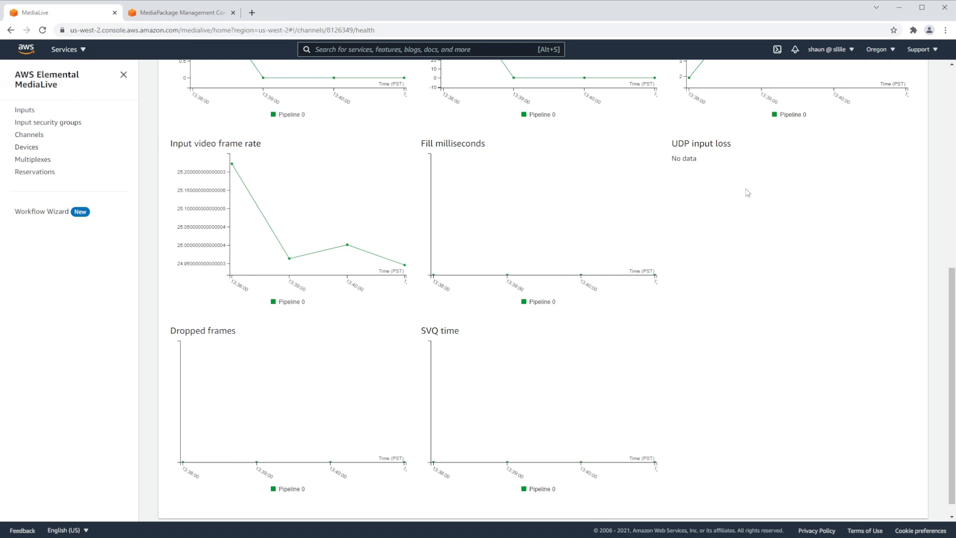
- Stop the running Demo01 channel from the MediaLive channel list
left_click(57, 211)
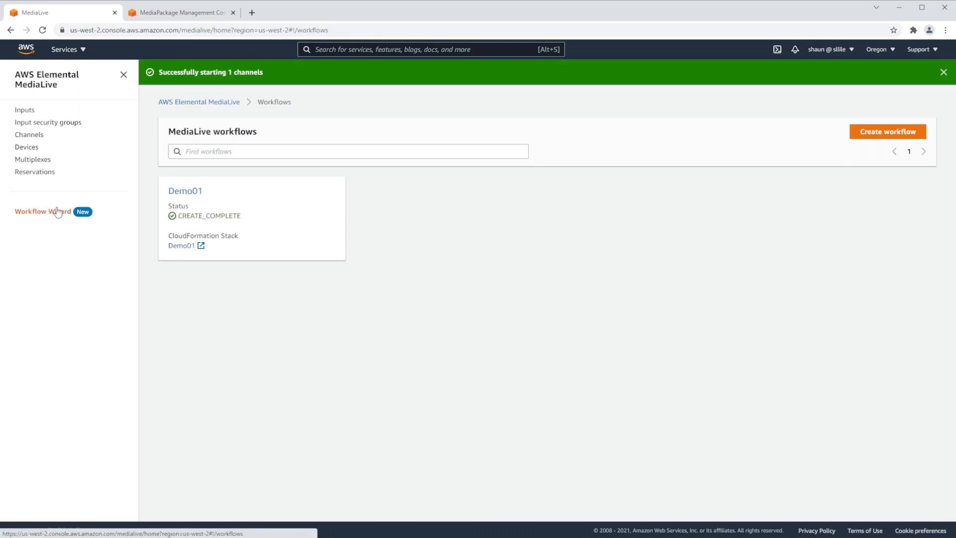
left_click(29, 136)
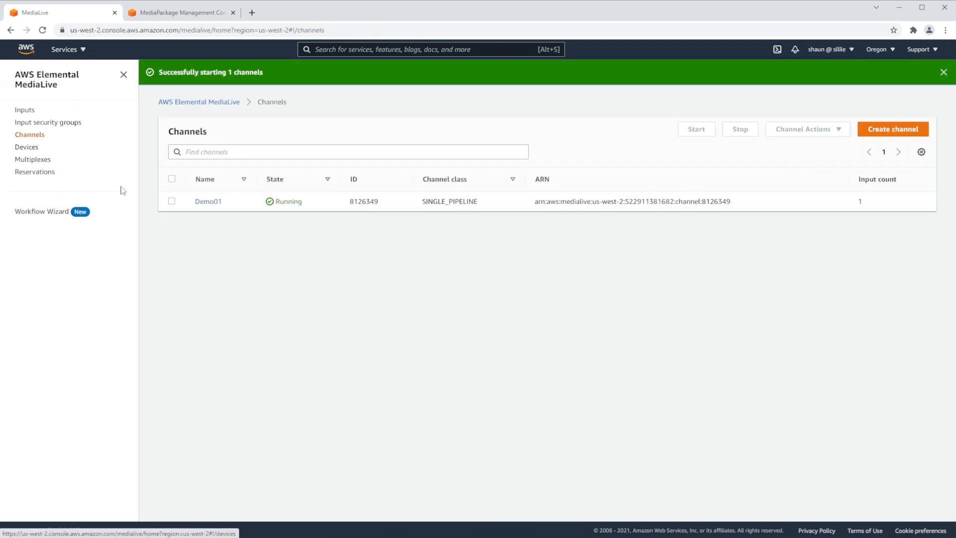
left_click(171, 202)
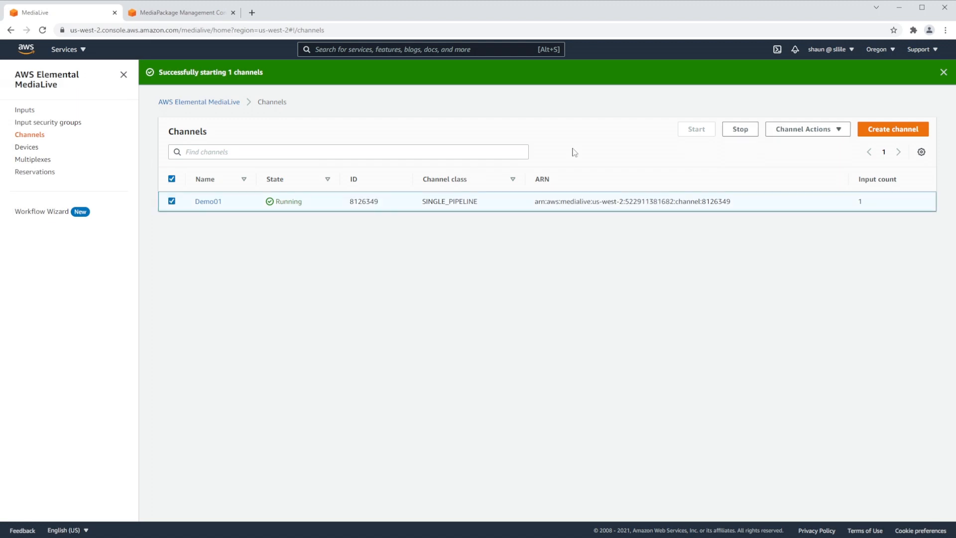
left_click(732, 131)
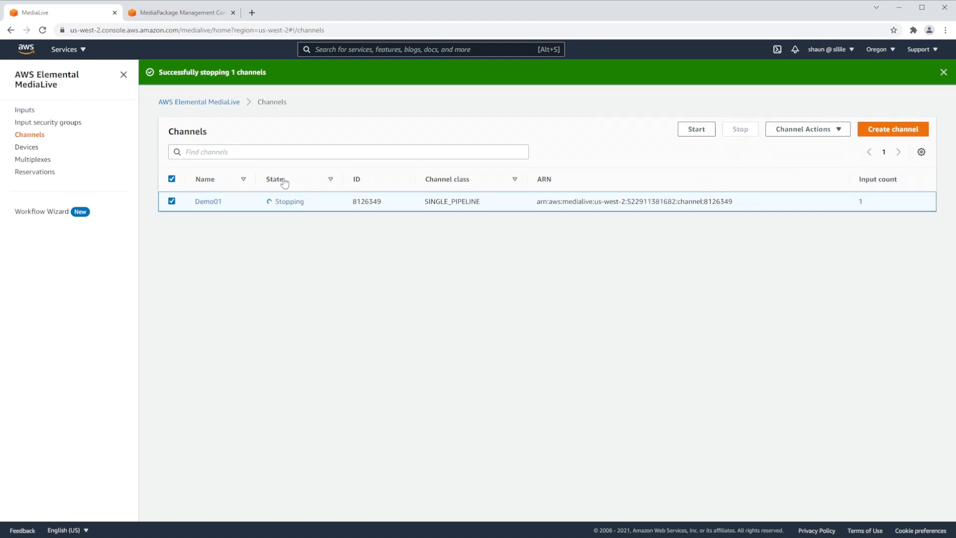
- Open the Demo01 workflow in the Workflow Wizard and delete it with its CloudFormation stack and all workflow resources
left_click(54, 218)
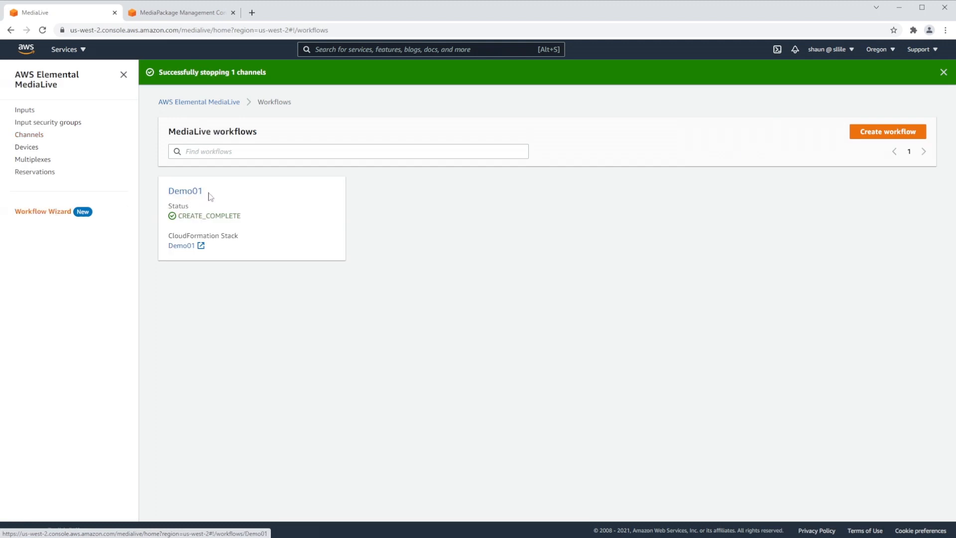
left_click(192, 191)
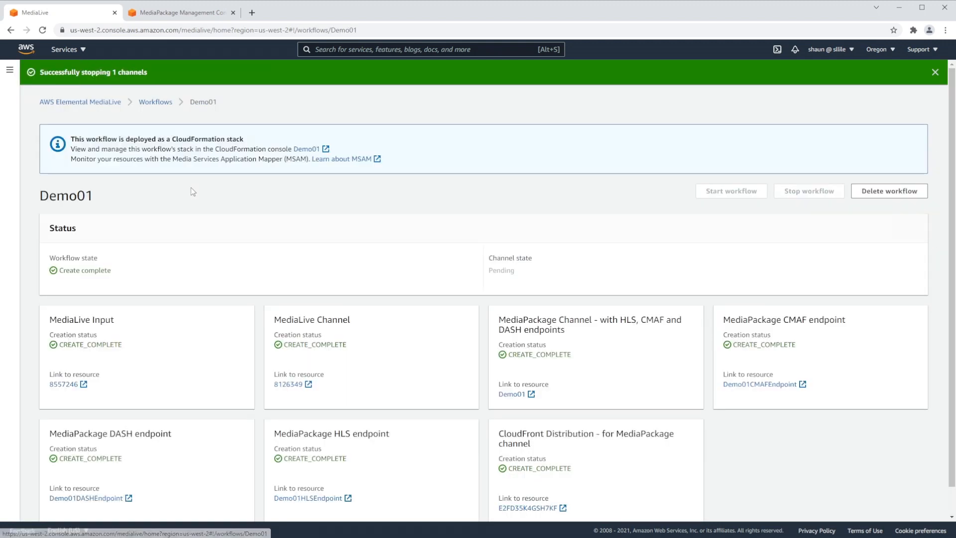
left_click(876, 191)
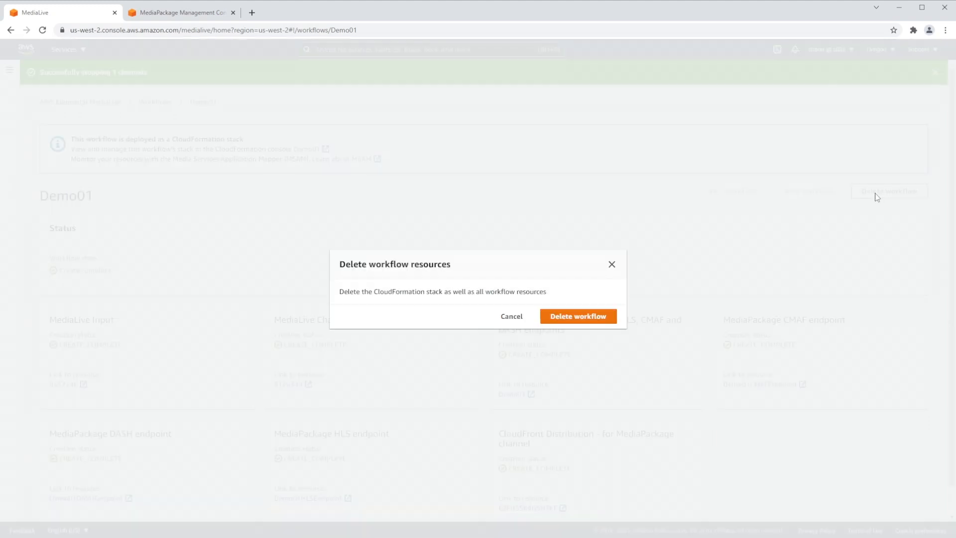
left_click(555, 317)
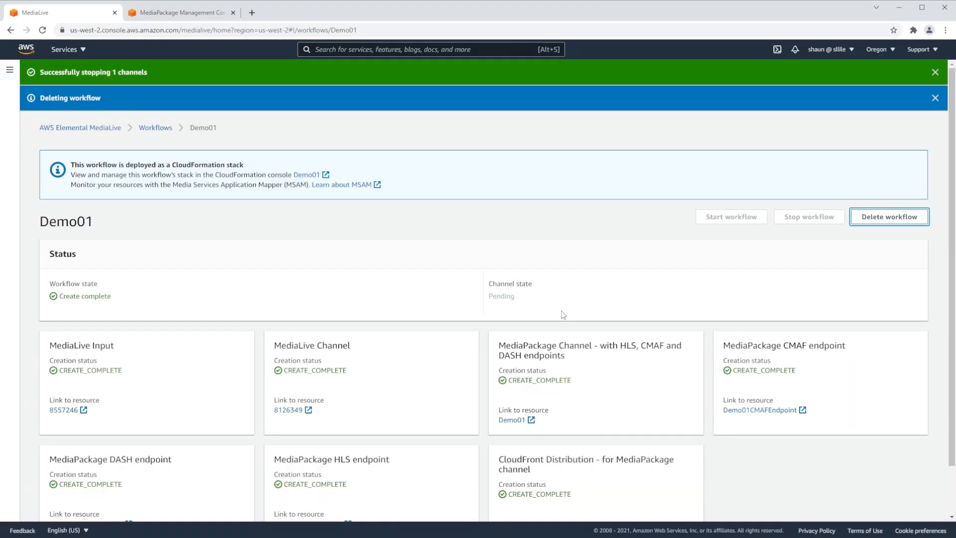